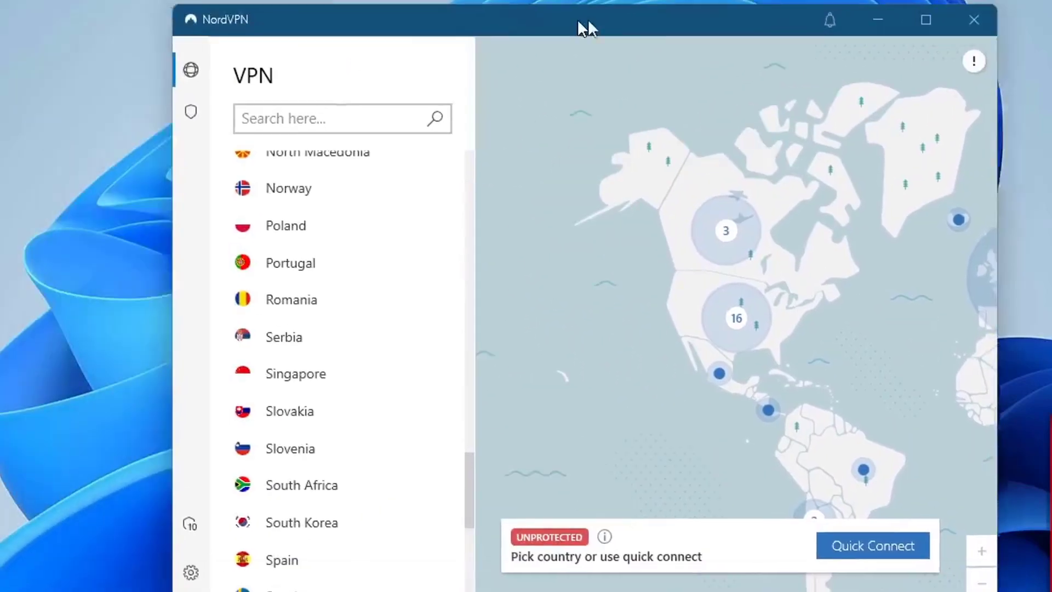
Scroll to the Recents list and start connecting to a United States server
{"action": "left_click_drag", "start_coordinate": [581, 27], "coordinate": [575, 27]}
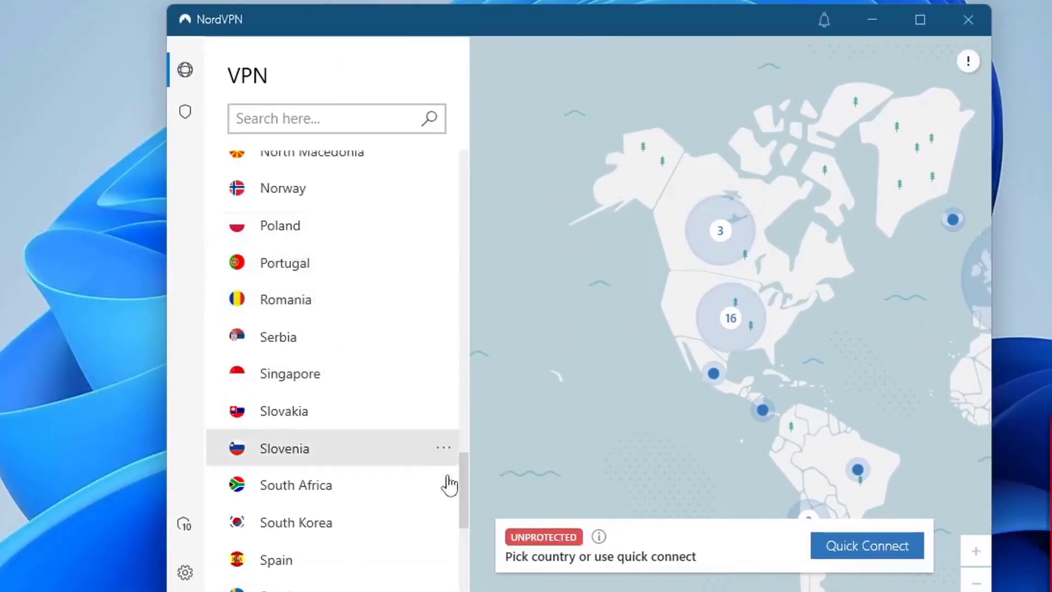
{"action": "left_click_drag", "start_coordinate": [462, 479], "coordinate": [461, 194]}
{"action": "left_click", "coordinate": [319, 211]}
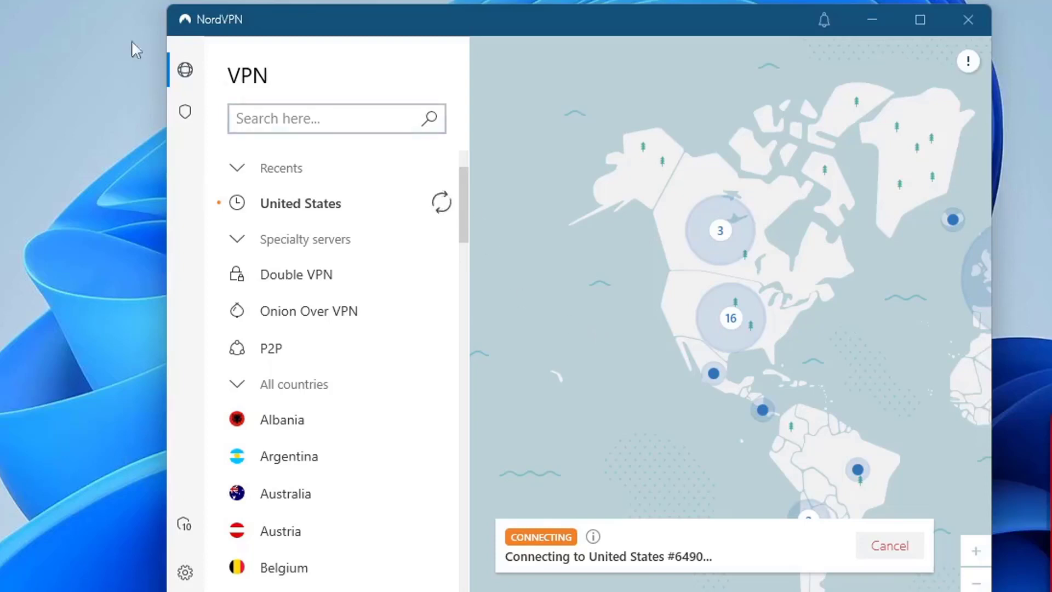
Look through the Advanced, Split tunneling, Auto-connect and General settings, then return to the map
{"action": "left_click", "coordinate": [185, 574]}
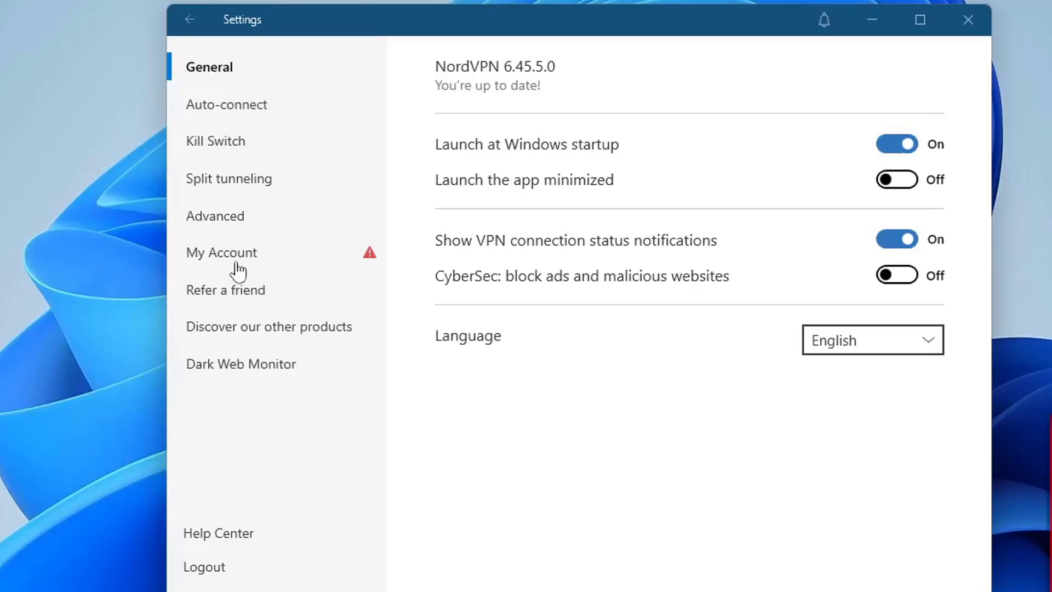
{"action": "left_click", "coordinate": [213, 223]}
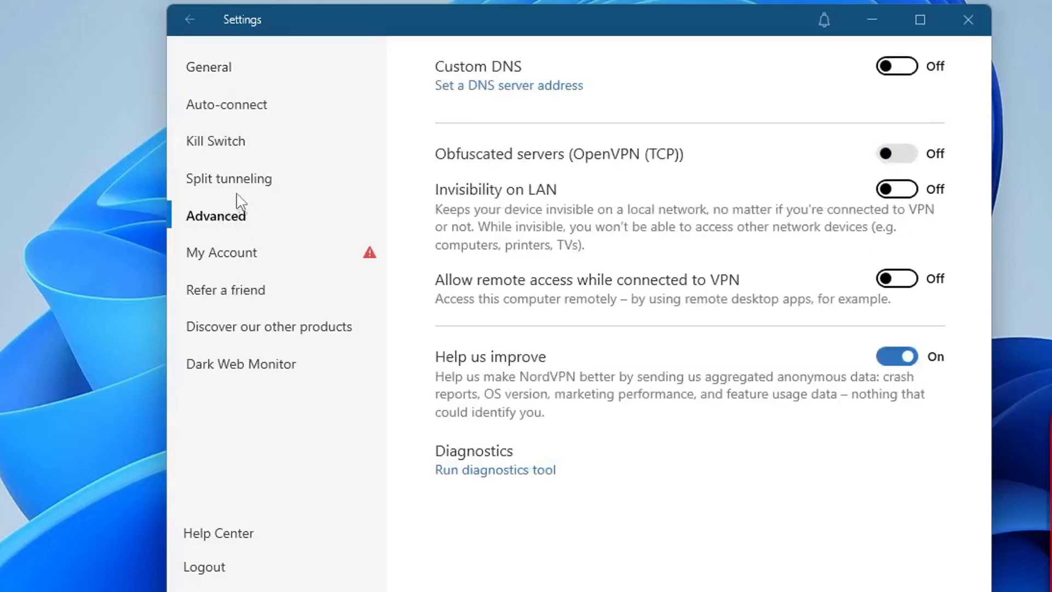
{"action": "left_click", "coordinate": [224, 181]}
{"action": "left_click", "coordinate": [222, 219]}
{"action": "left_click", "coordinate": [224, 103]}
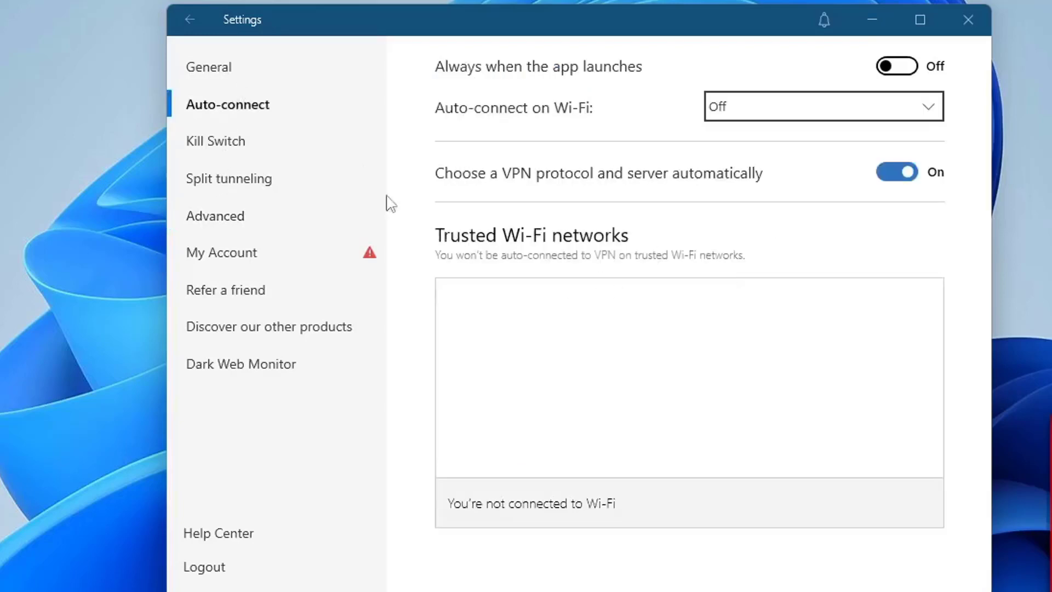
{"action": "left_click", "coordinate": [206, 68]}
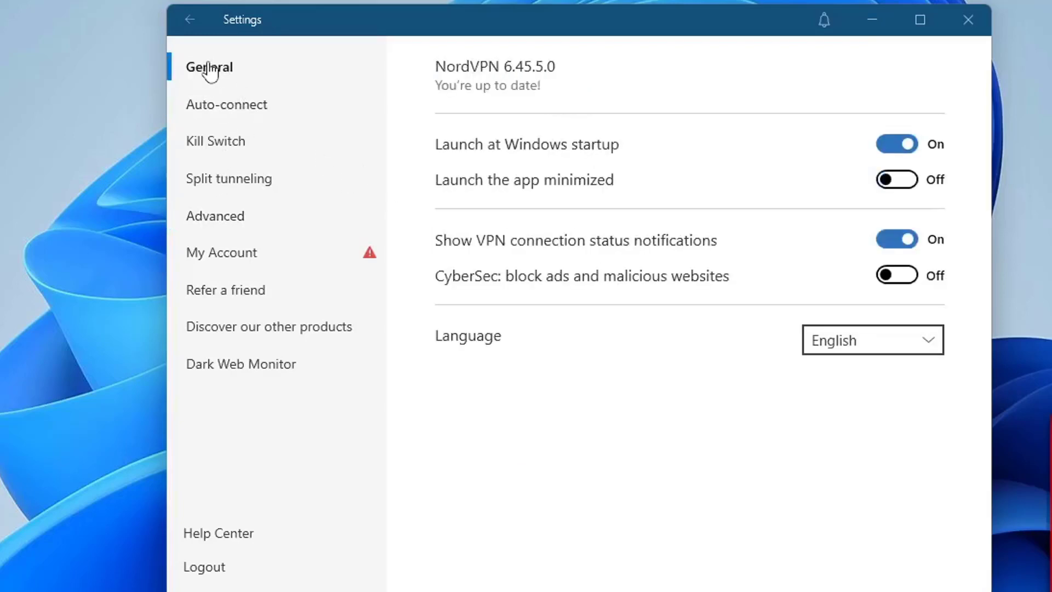
{"action": "left_click", "coordinate": [190, 22]}
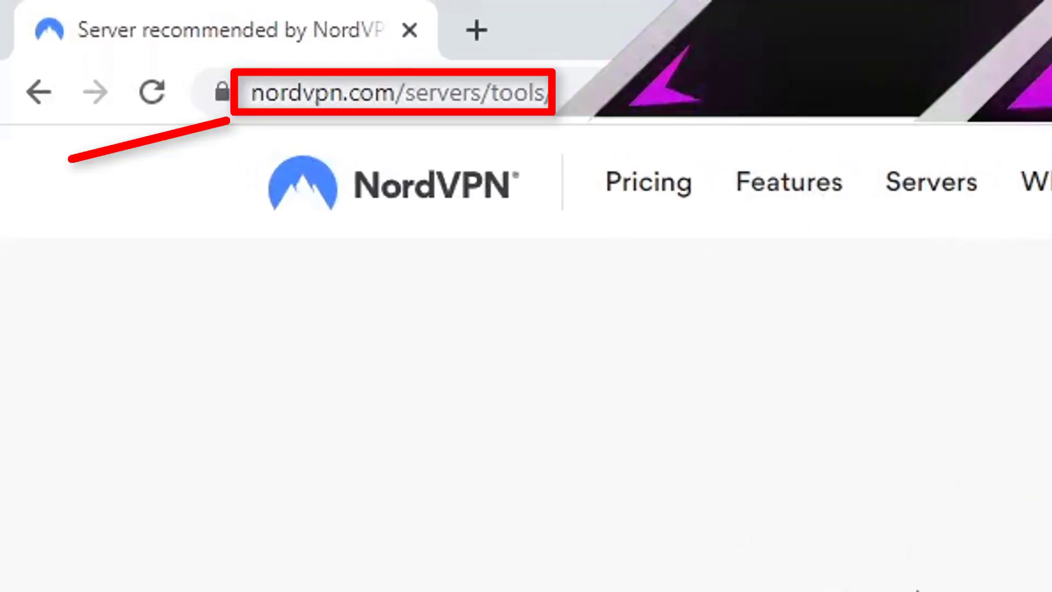
Keep United States as the country and Standard VPN as the server type, then list the protocol options
{"action": "left_click", "coordinate": [683, 337]}
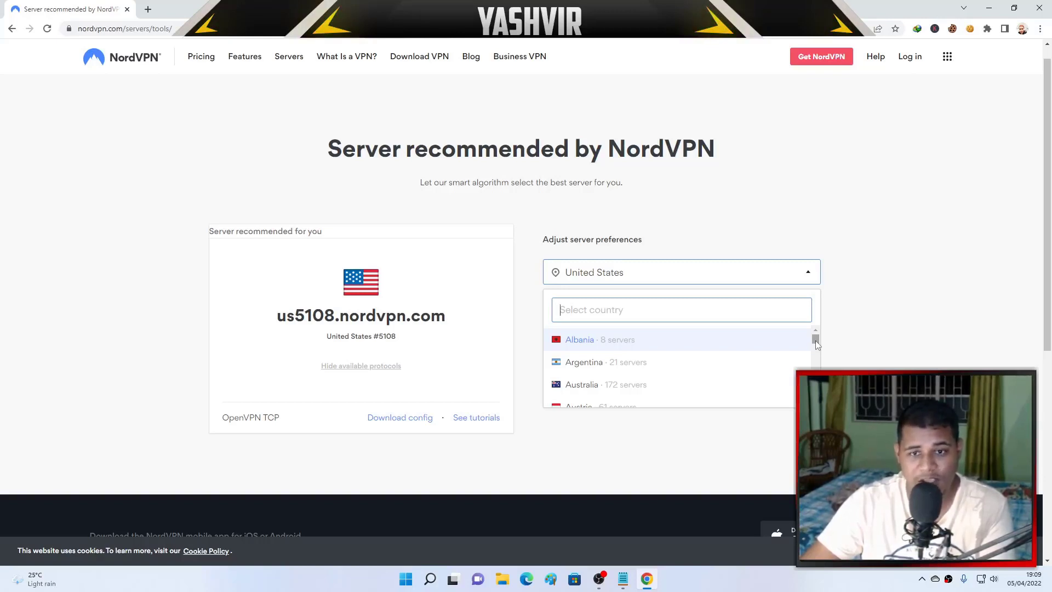
{"action": "left_click_drag", "start_coordinate": [816, 340], "coordinate": [815, 403]}
{"action": "left_click", "coordinate": [615, 376]}
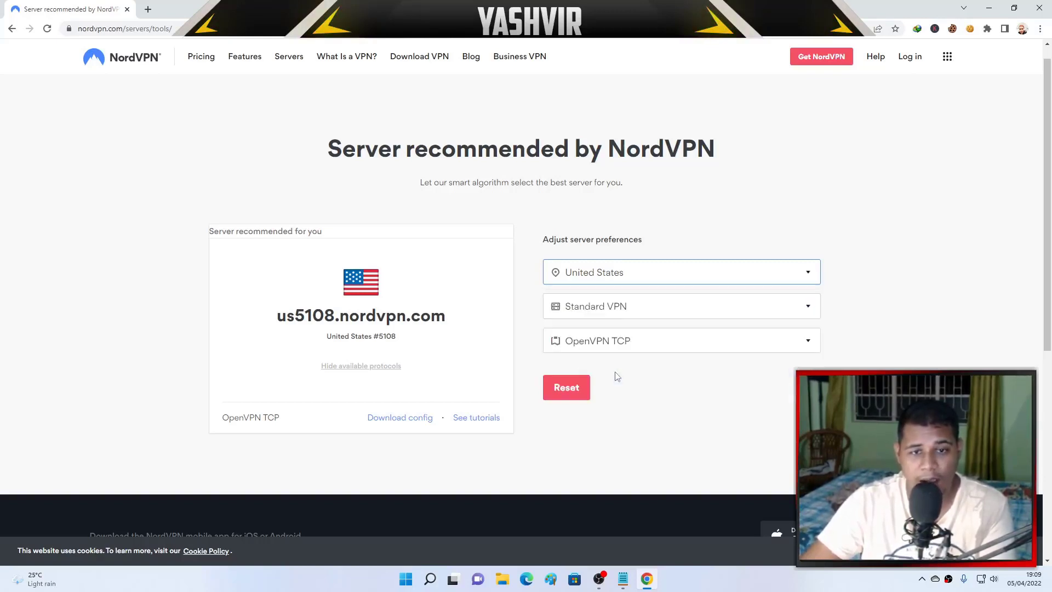
{"action": "left_click", "coordinate": [600, 309]}
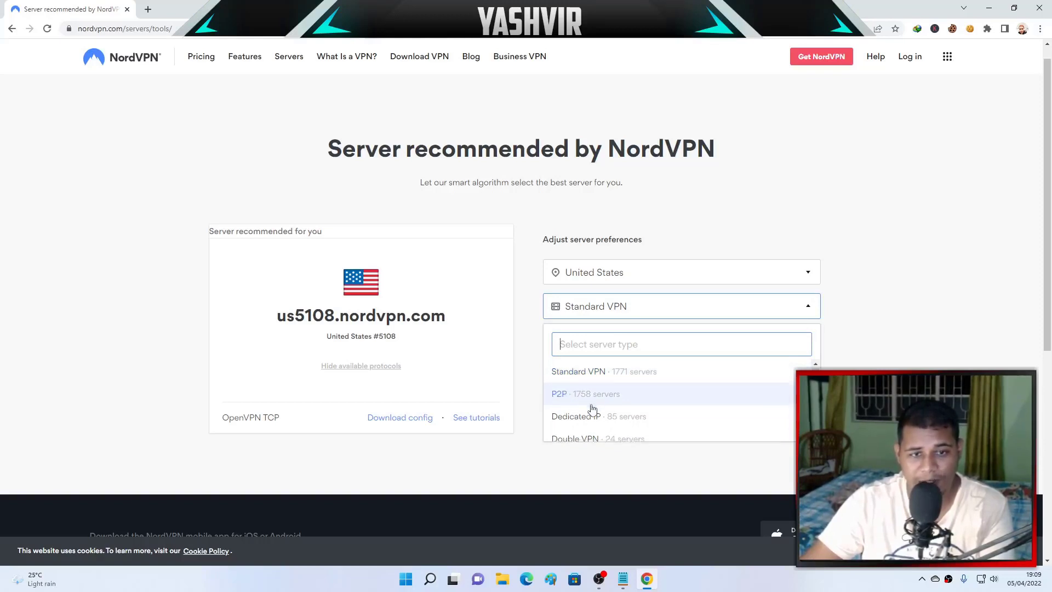
{"action": "scroll", "coordinate": [589, 409], "scroll_direction": "down", "scroll_amount": 1}
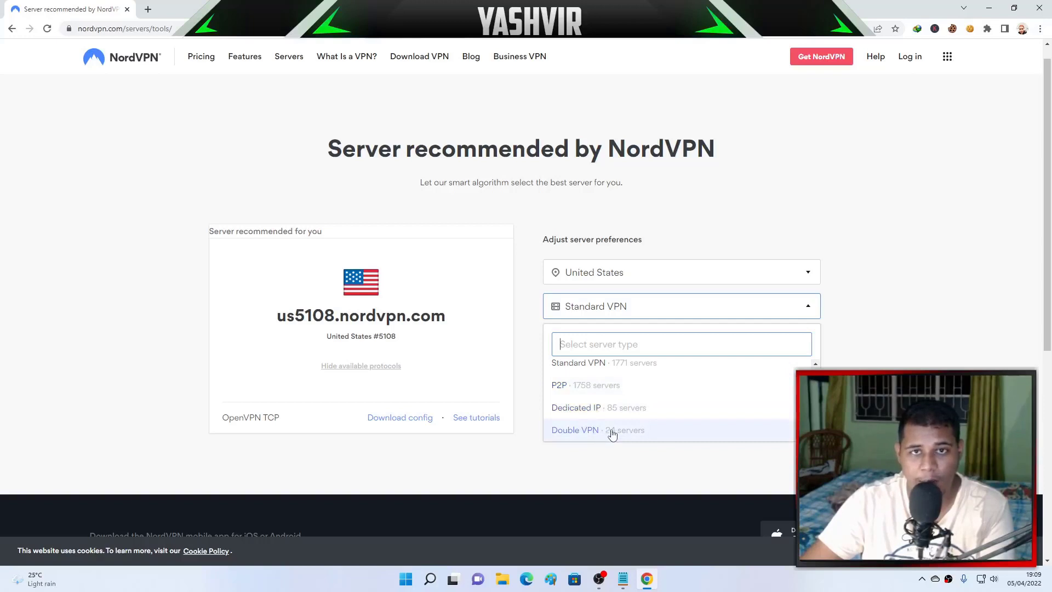
{"action": "left_click", "coordinate": [652, 362]}
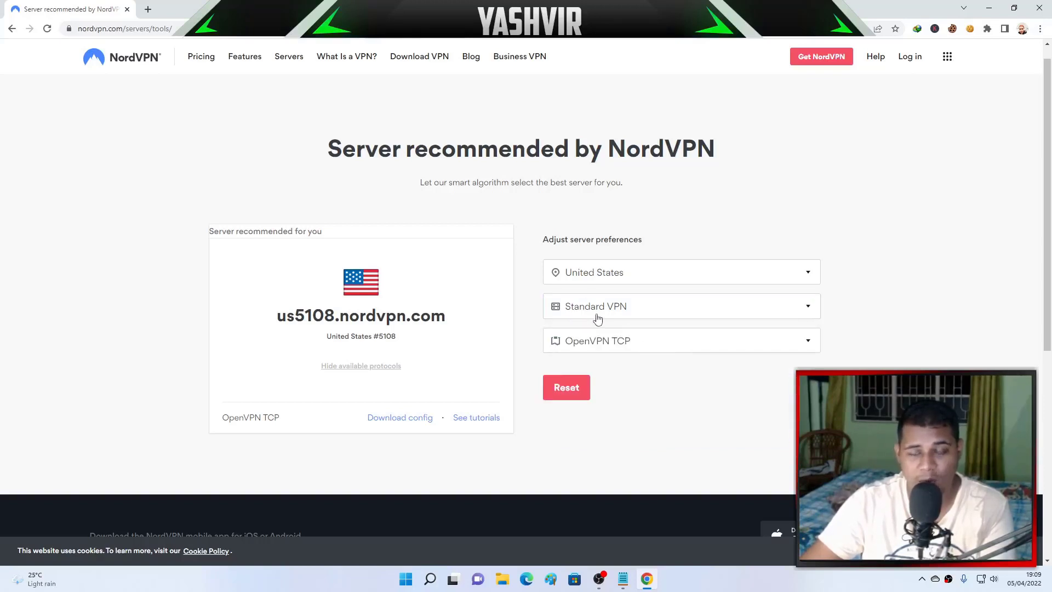
{"action": "left_click", "coordinate": [568, 348]}
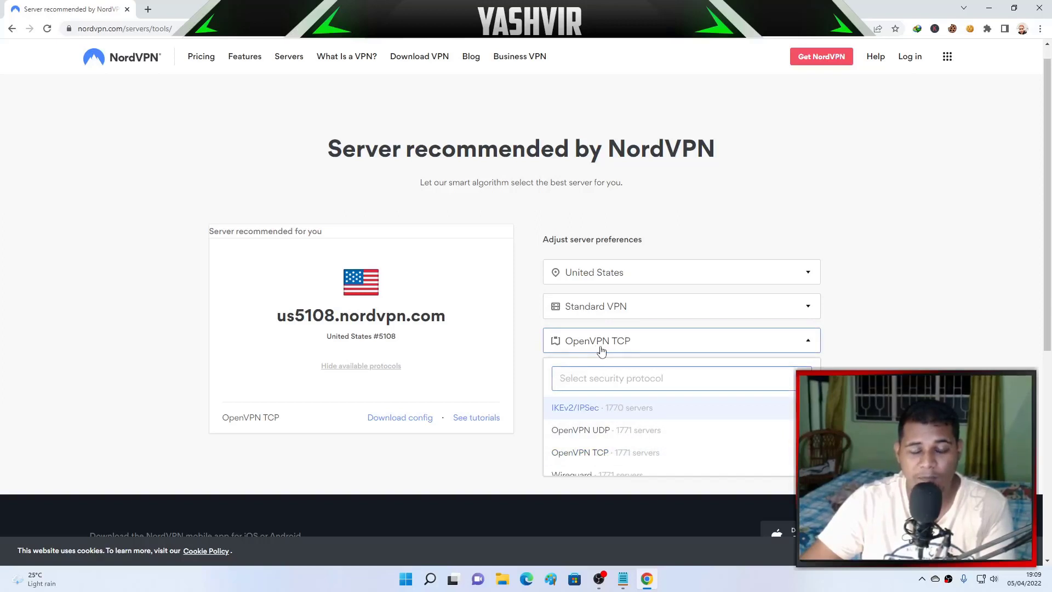
Set OpenVPN TCP and download the config file for recommended server us5058.nordvpn.com
{"action": "left_click", "coordinate": [580, 453]}
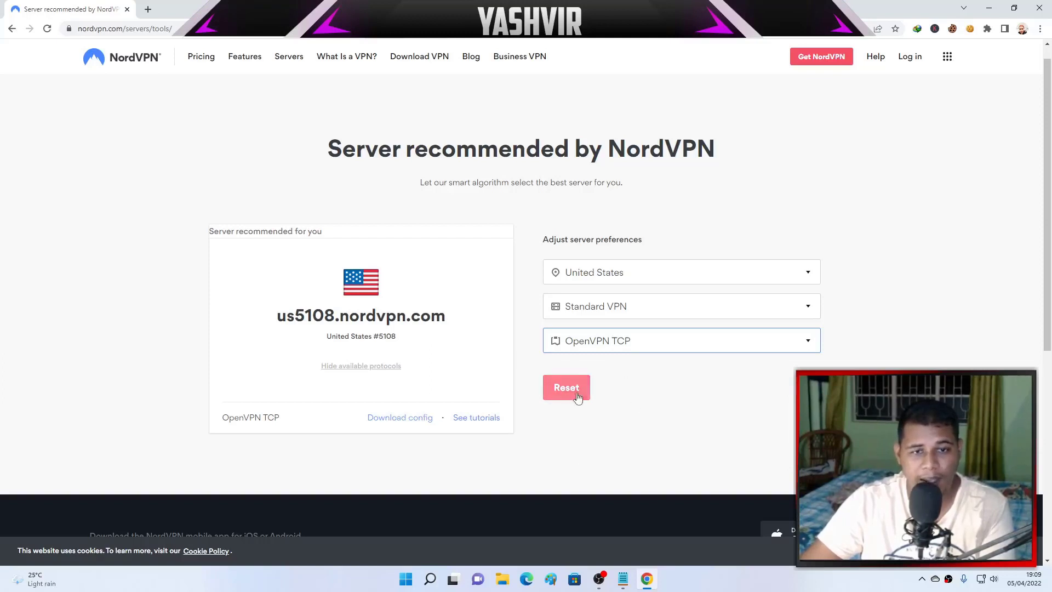
{"action": "left_click", "coordinate": [357, 368]}
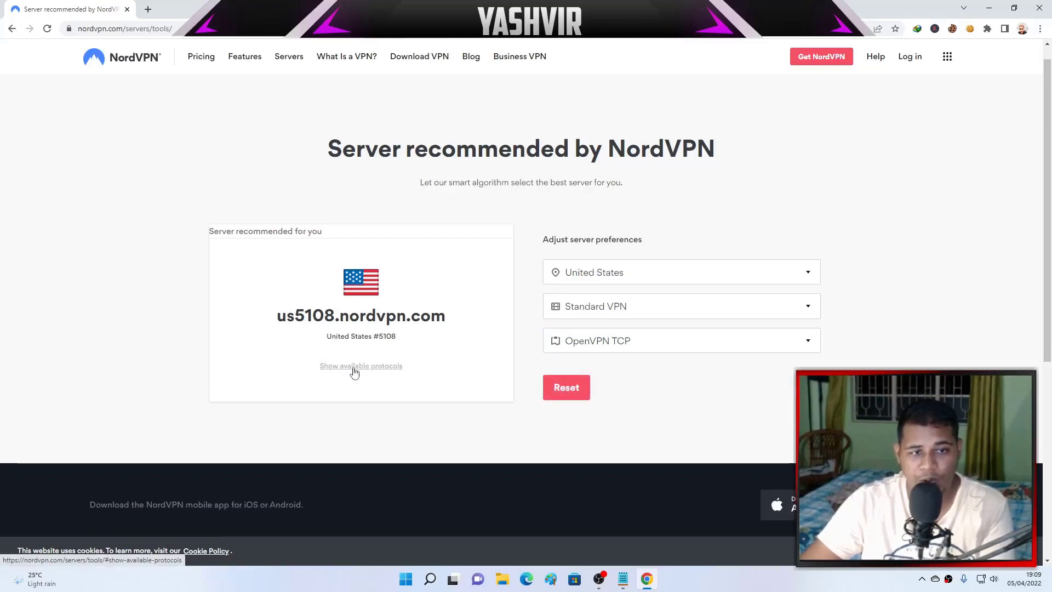
{"action": "left_click", "coordinate": [355, 372]}
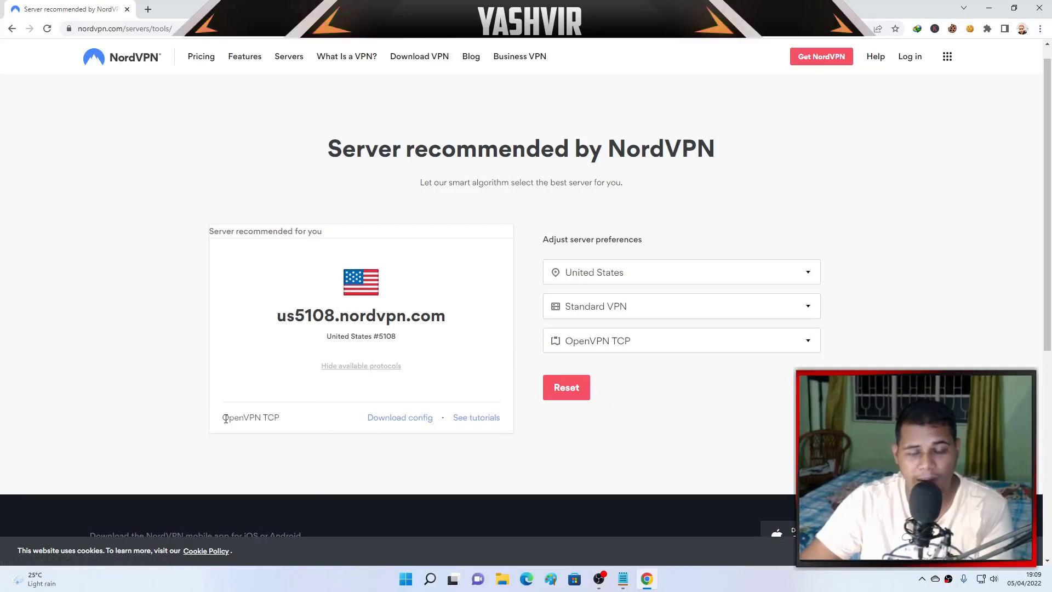
{"action": "left_click_drag", "start_coordinate": [234, 419], "coordinate": [282, 422]}
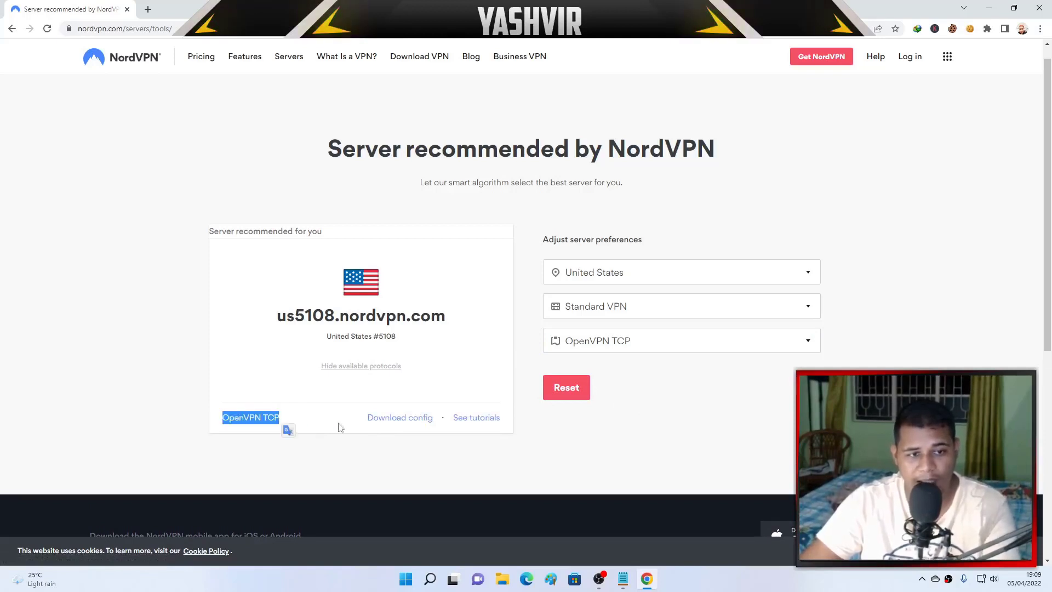
{"action": "left_click", "coordinate": [413, 427]}
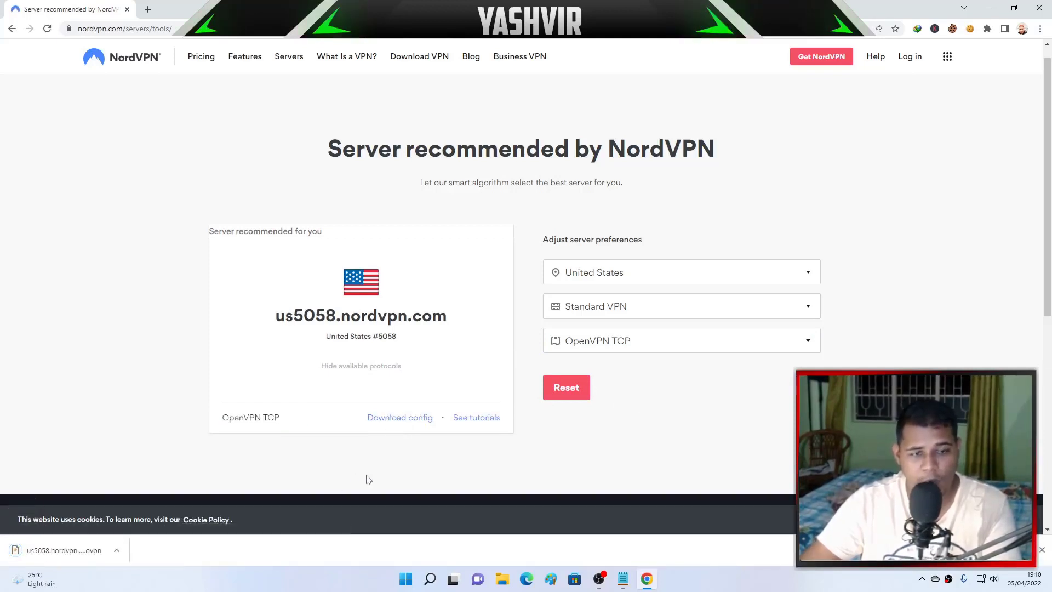
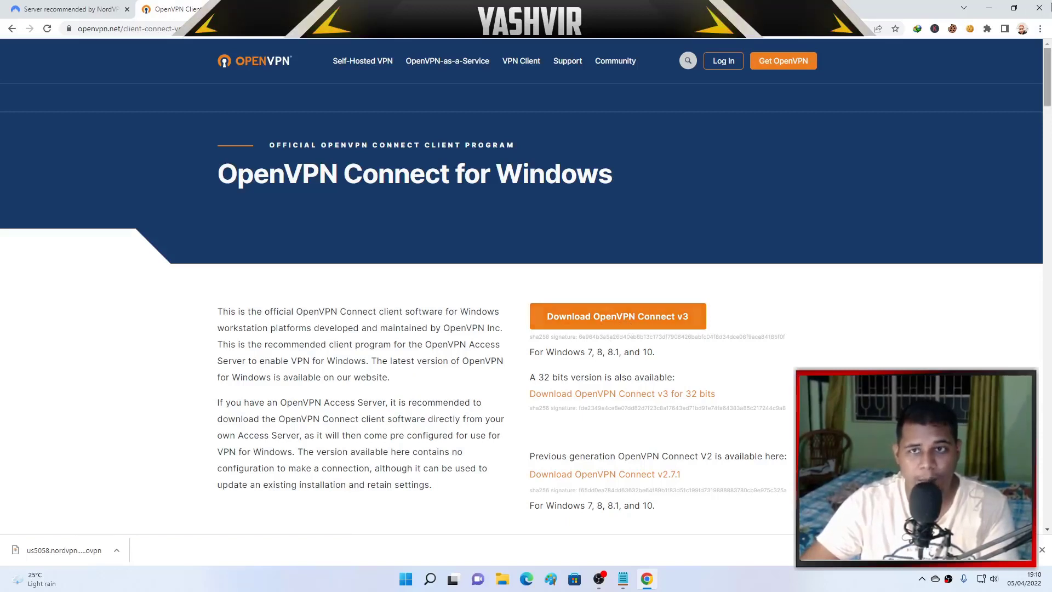
Switch to the NordVPN recommended-server tab and highlight the hostname us5058.nordvpn.com
{"action": "key", "text": "ctrl+shift+Tab"}
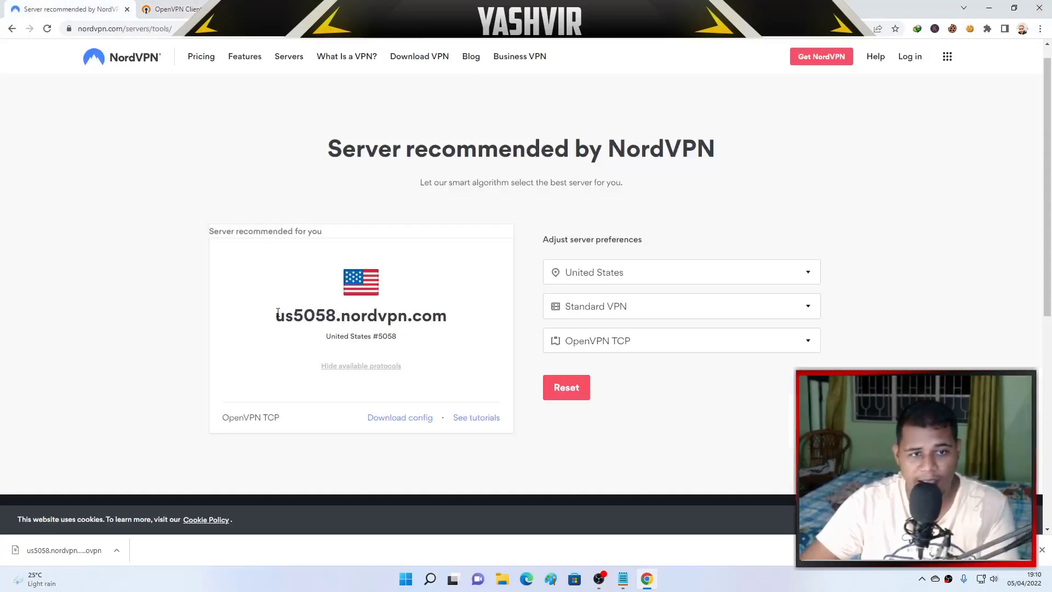
{"action": "left_click_drag", "start_coordinate": [273, 318], "coordinate": [456, 322]}
{"action": "left_click", "coordinate": [450, 322]}
{"action": "triple_click", "coordinate": [339, 315]}
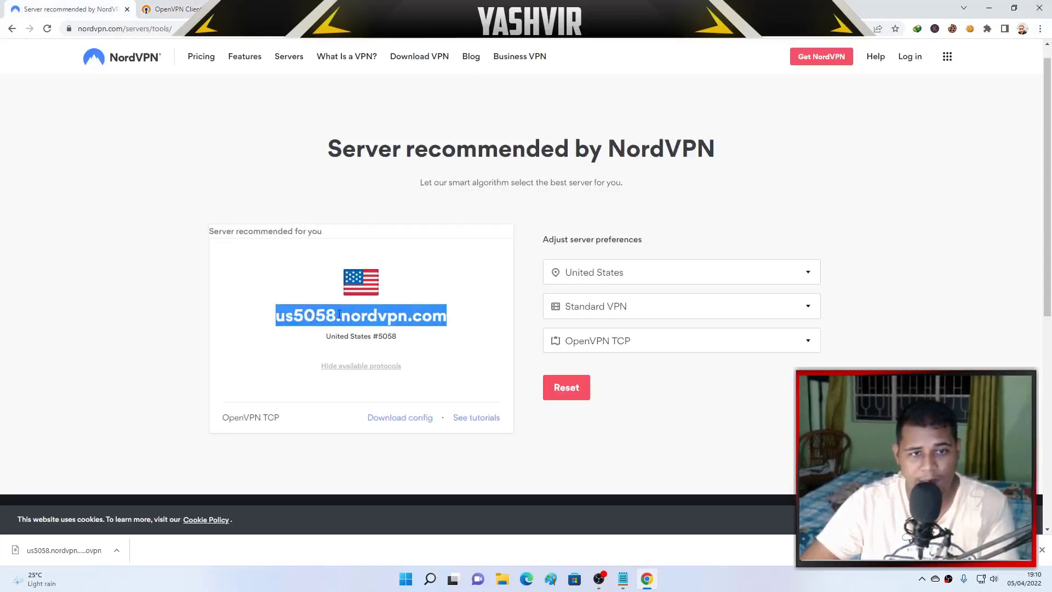
{"action": "left_click", "coordinate": [303, 315]}
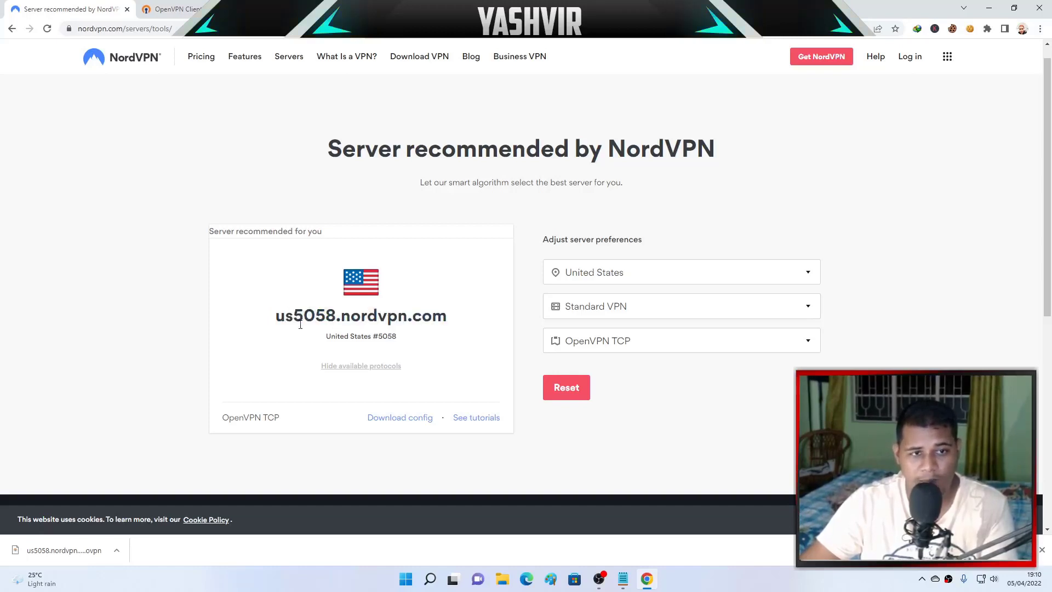
{"action": "left_click_drag", "start_coordinate": [320, 315], "coordinate": [451, 317]}
{"action": "left_click", "coordinate": [339, 332]}
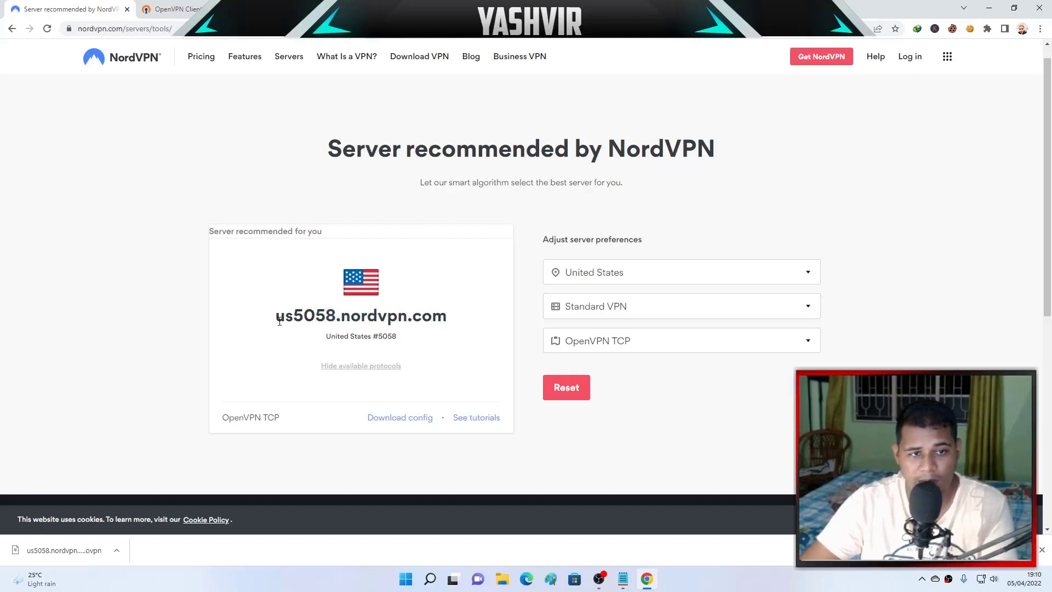
{"action": "left_click_drag", "start_coordinate": [281, 322], "coordinate": [409, 322]}
{"action": "left_click", "coordinate": [334, 323]}
{"action": "left_click", "coordinate": [456, 328]}
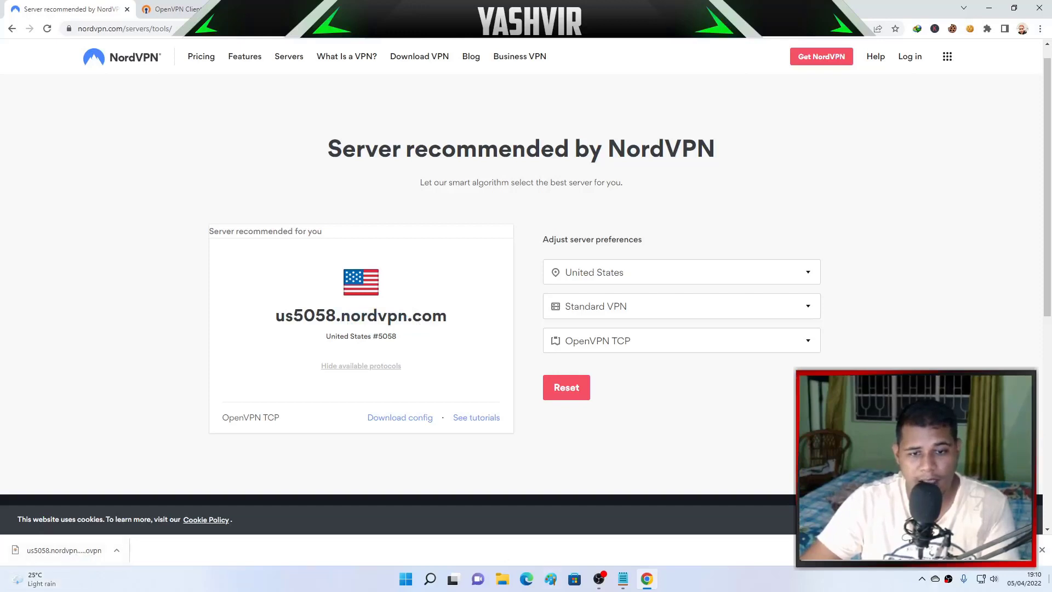
Minimize Chrome and launch OpenVPN Connect from its desktop shortcut
{"action": "key", "text": "super+d"}
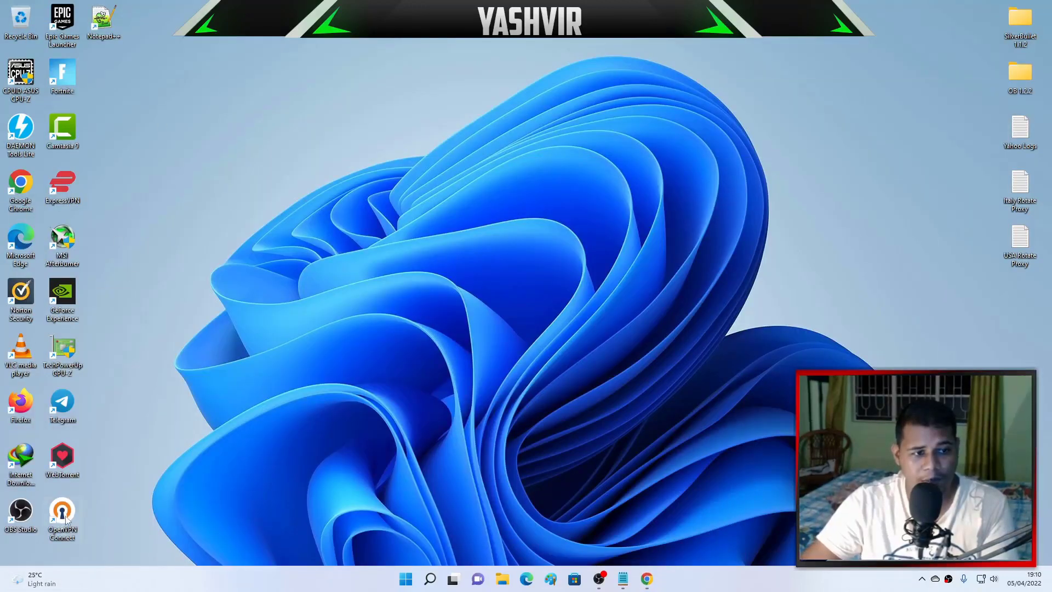
{"action": "mouse_move", "coordinate": [64, 513]}
{"action": "left_mouse_down"}
{"action": "mouse_move", "coordinate": [396, 418]}
{"action": "mouse_move", "coordinate": [522, 296]}
{"action": "mouse_move", "coordinate": [140, 496]}
{"action": "mouse_move", "coordinate": [68, 513]}
{"action": "left_mouse_up"}
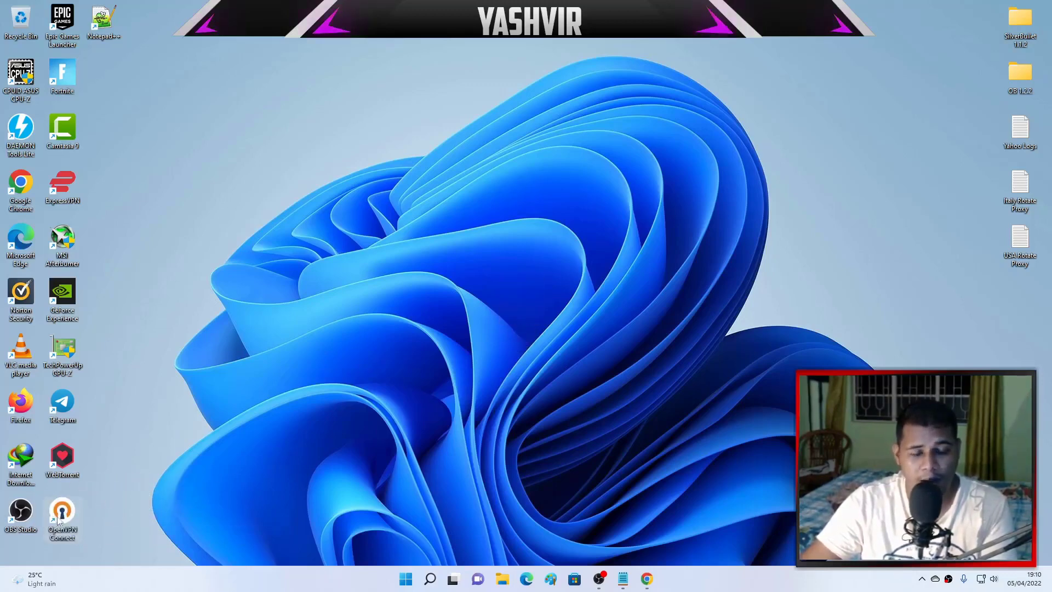
{"action": "double_click", "coordinate": [64, 515]}
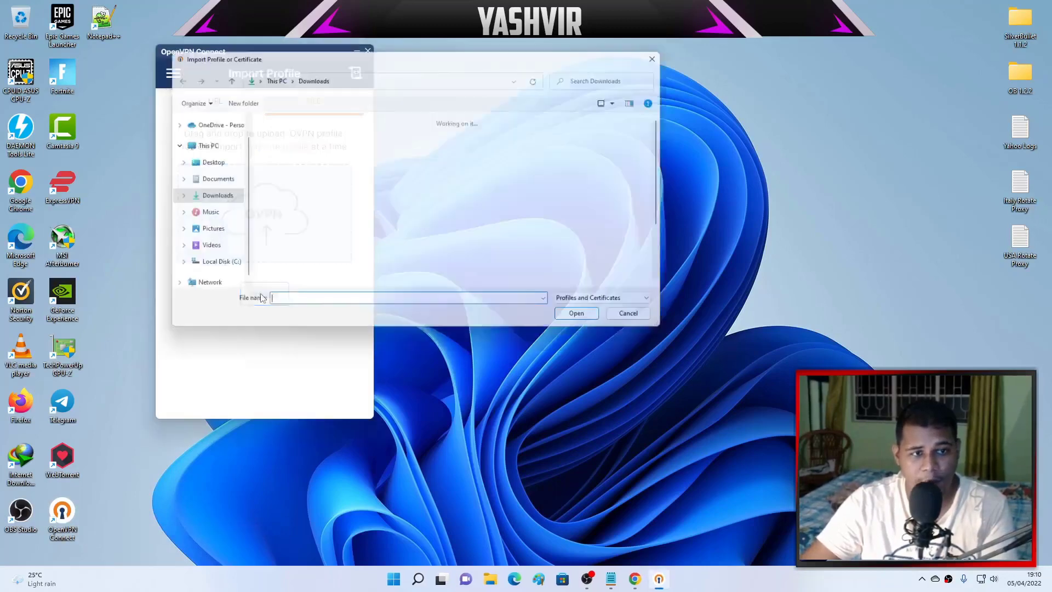
In the import file dialog, go to Downloads and pick the us5058.nordvpn.com.tcp config file
{"action": "left_click", "coordinate": [289, 185]}
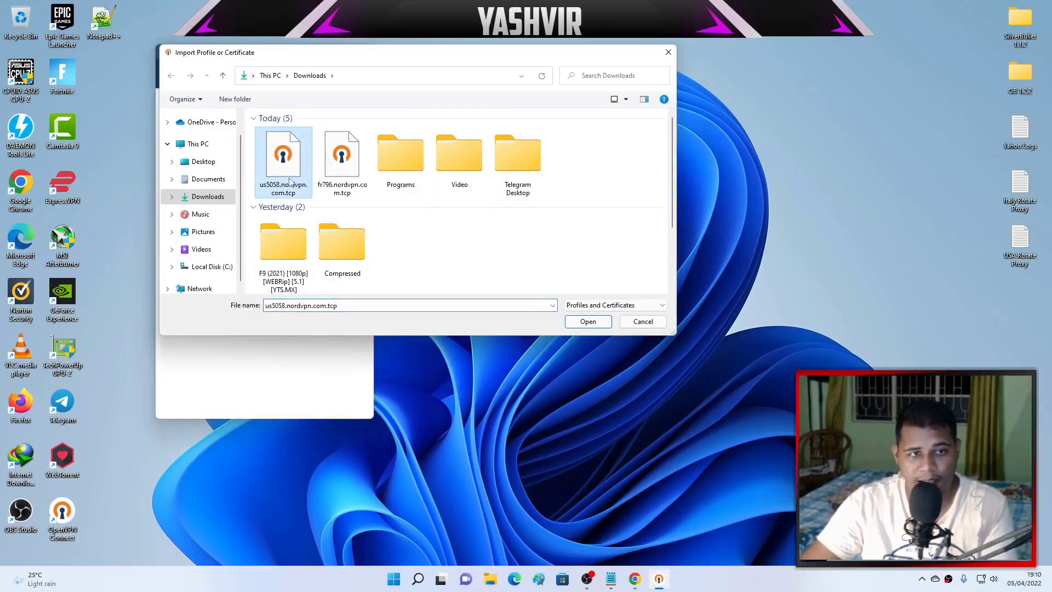
{"action": "left_click", "coordinate": [634, 581]}
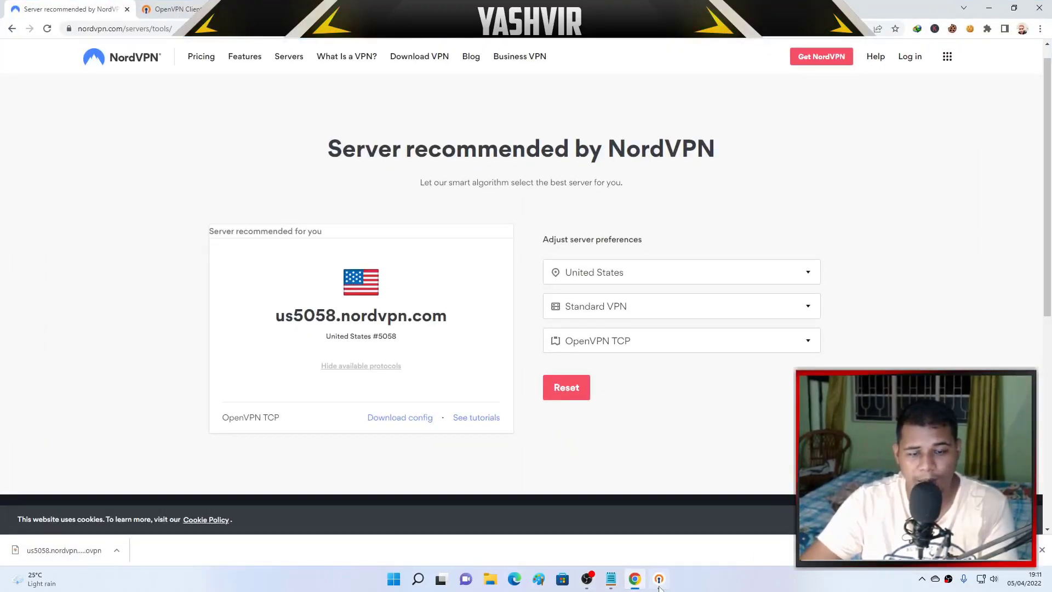
{"action": "left_click", "coordinate": [659, 579]}
{"action": "left_click", "coordinate": [215, 204]}
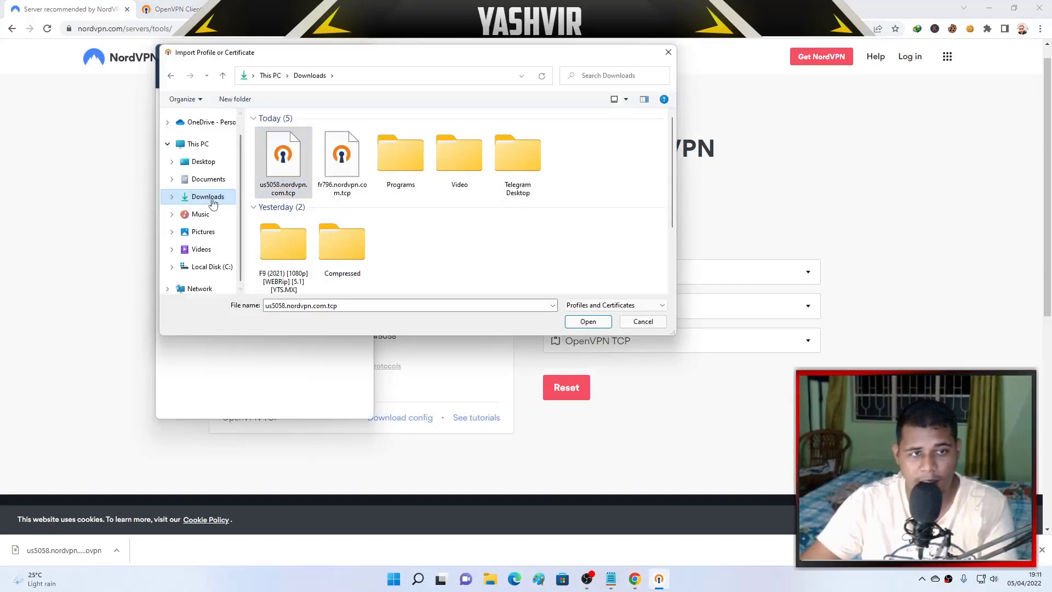
Import the us5058.nordvpn.com.tcp profile into OpenVPN Connect and centre its window
{"action": "double_click", "coordinate": [288, 171]}
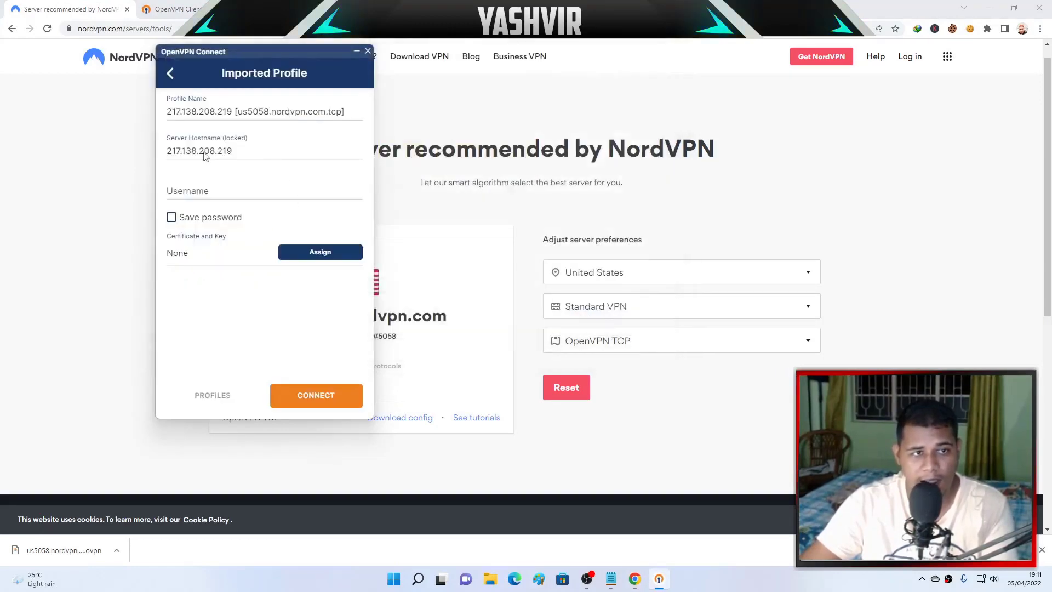
{"action": "left_click_drag", "start_coordinate": [304, 51], "coordinate": [478, 81]}
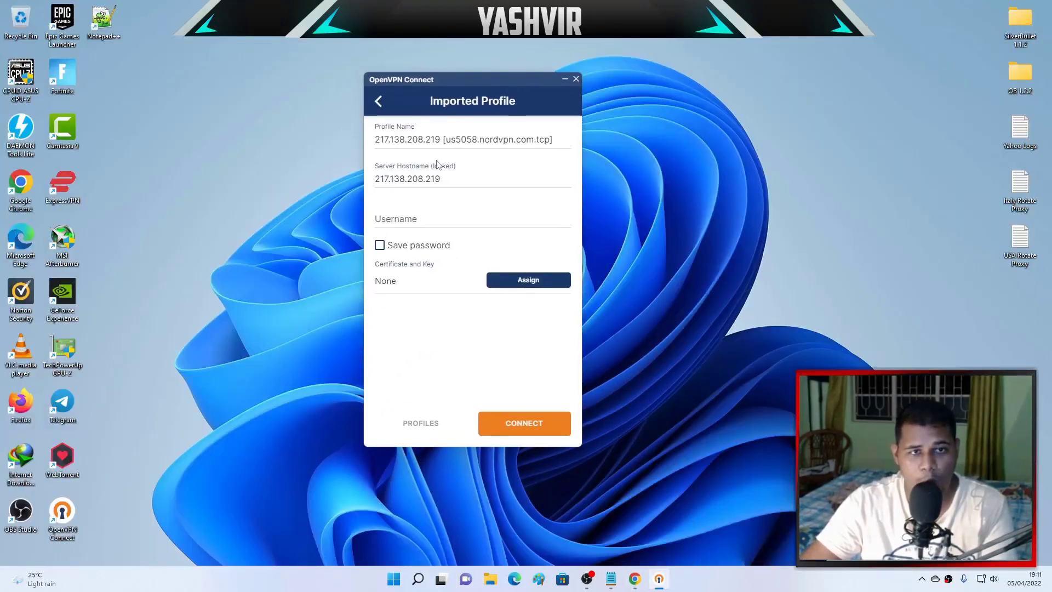
{"action": "left_click", "coordinate": [391, 218]}
Copy the account username from the Notepad note into the profile's Username field
{"action": "left_click", "coordinate": [612, 579]}
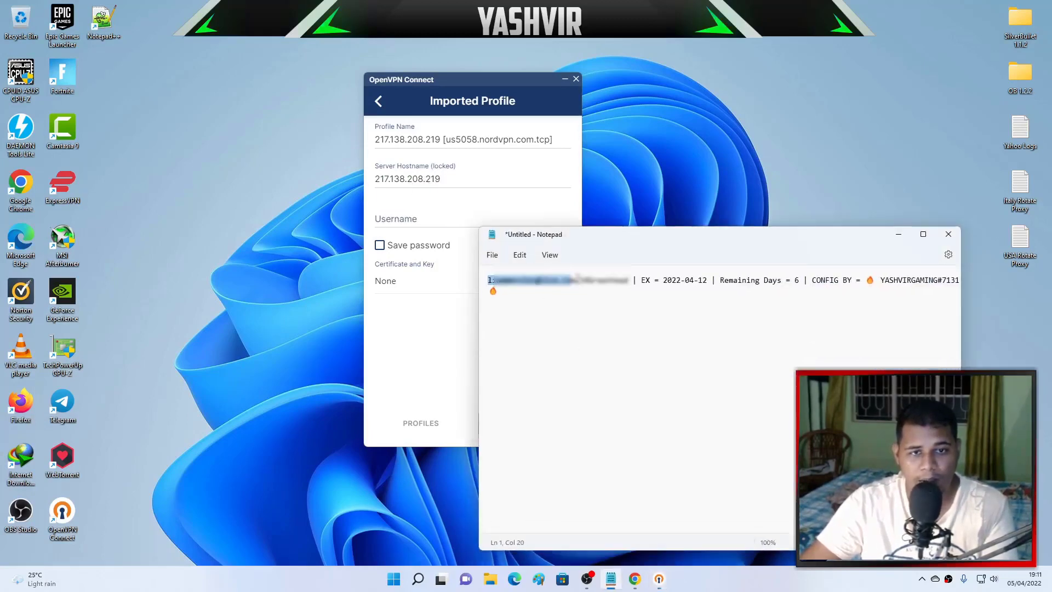
{"action": "left_click_drag", "start_coordinate": [578, 278], "coordinate": [580, 280]}
{"action": "key", "text": "ctrl+c"}
{"action": "left_click", "coordinate": [417, 217]}
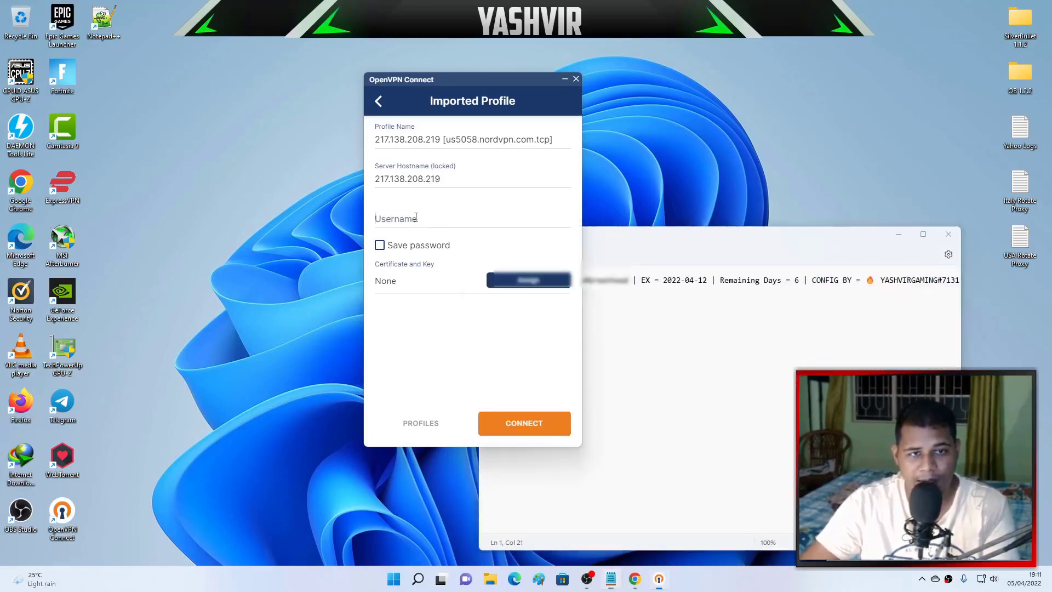
{"action": "key", "text": "ctrl+v"}
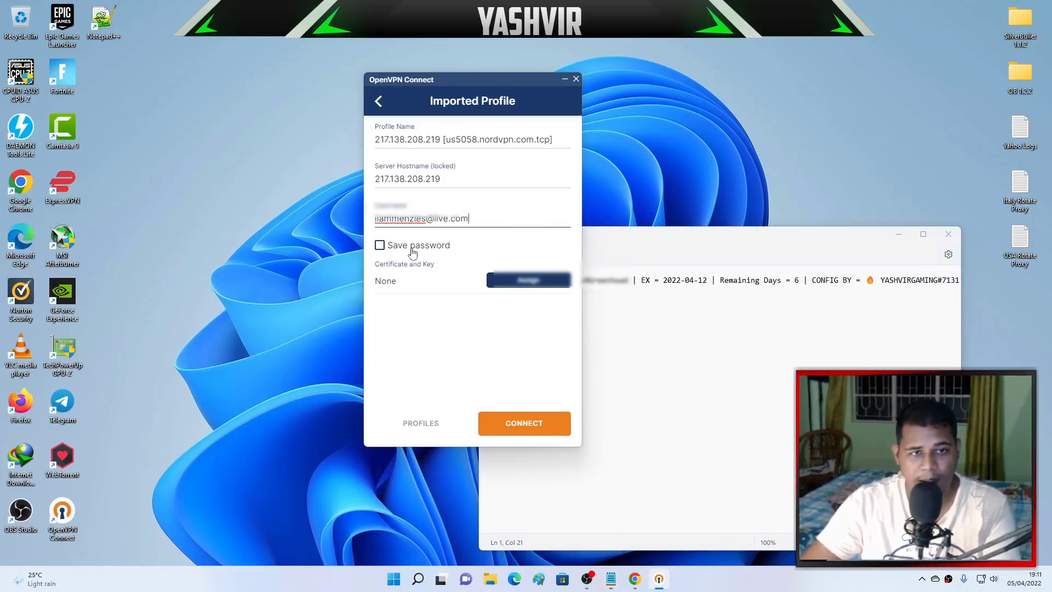
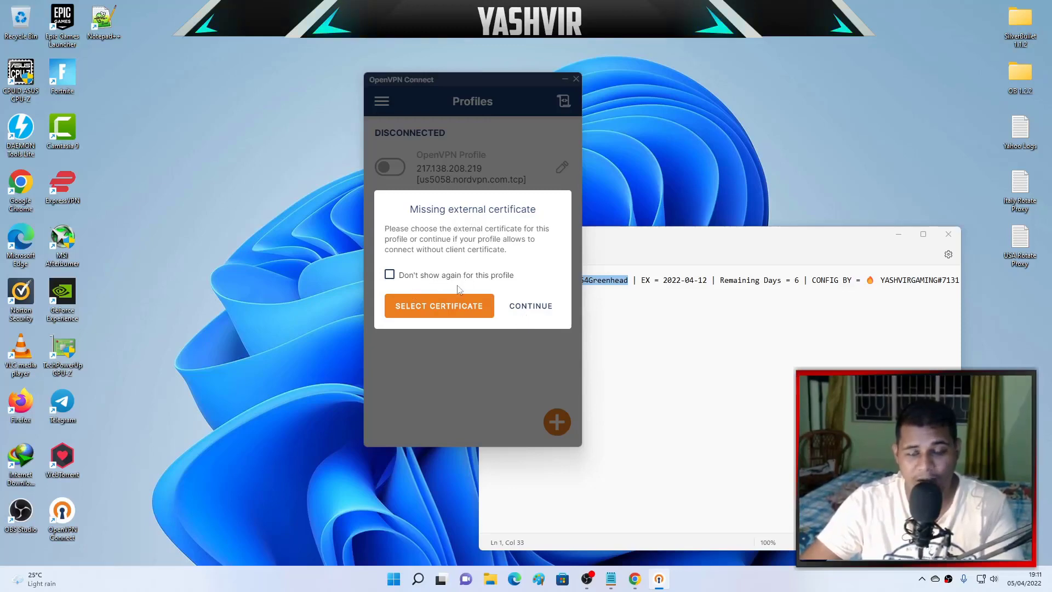
Dismiss the missing external certificate prompt and connect the NordVPN profile without a client certificate
{"action": "left_click", "coordinate": [533, 308]}
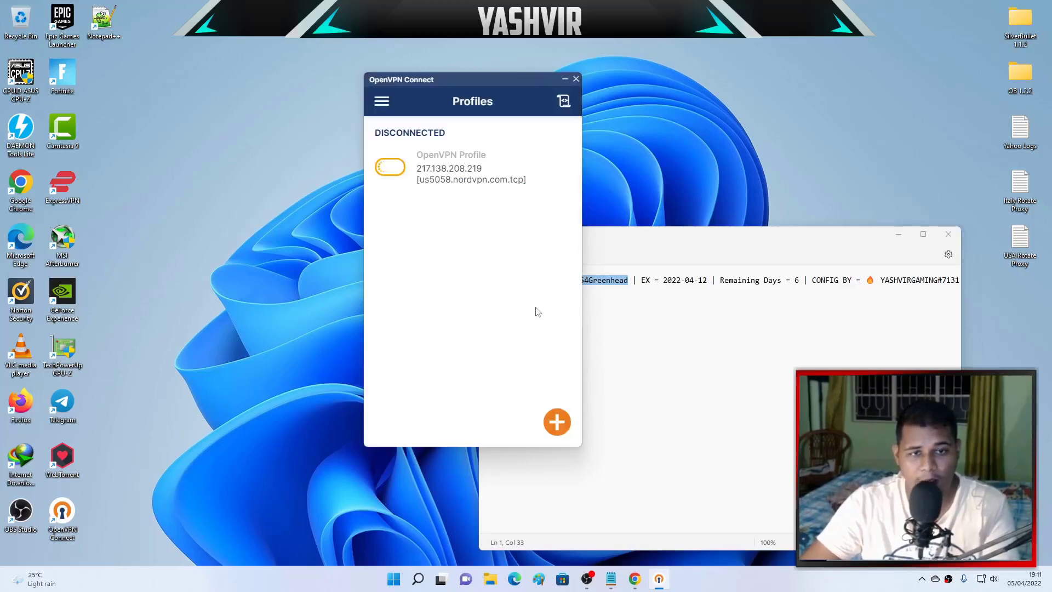
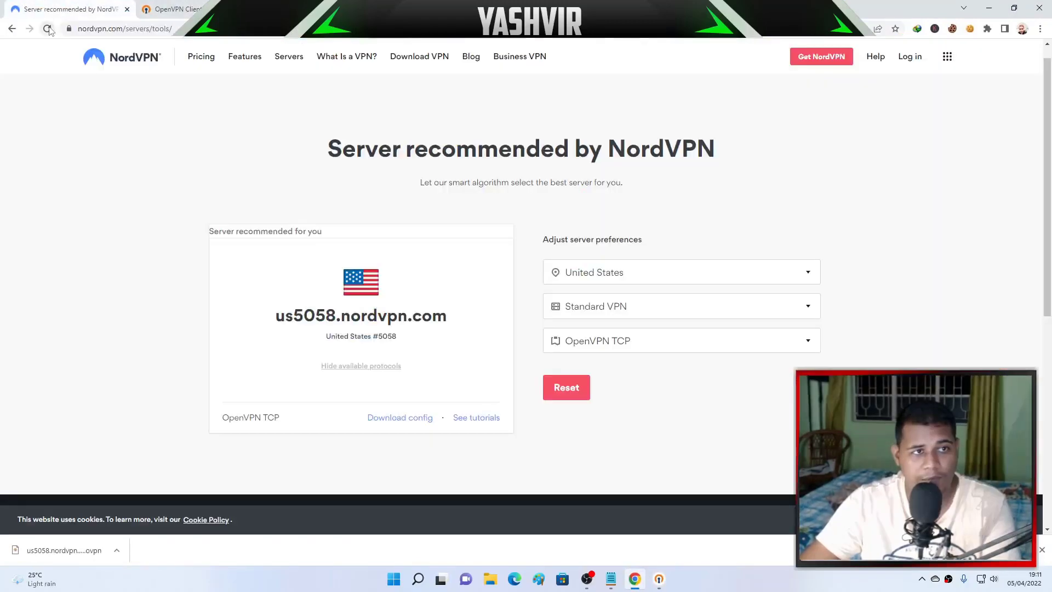
Reload the NordVPN server page and highlight the reported IP and its Protected status
{"action": "left_click", "coordinate": [48, 29]}
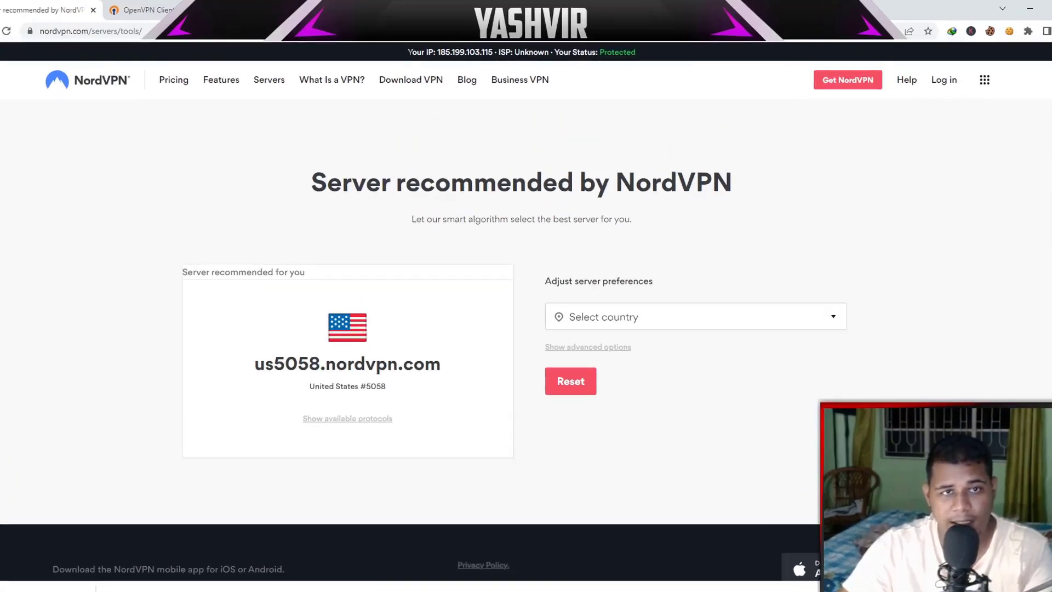
{"action": "mouse_move", "coordinate": [416, 48]}
{"action": "left_mouse_down"}
{"action": "mouse_move", "coordinate": [504, 48]}
{"action": "mouse_move", "coordinate": [464, 55]}
{"action": "left_mouse_up"}
{"action": "left_click", "coordinate": [324, 217]}
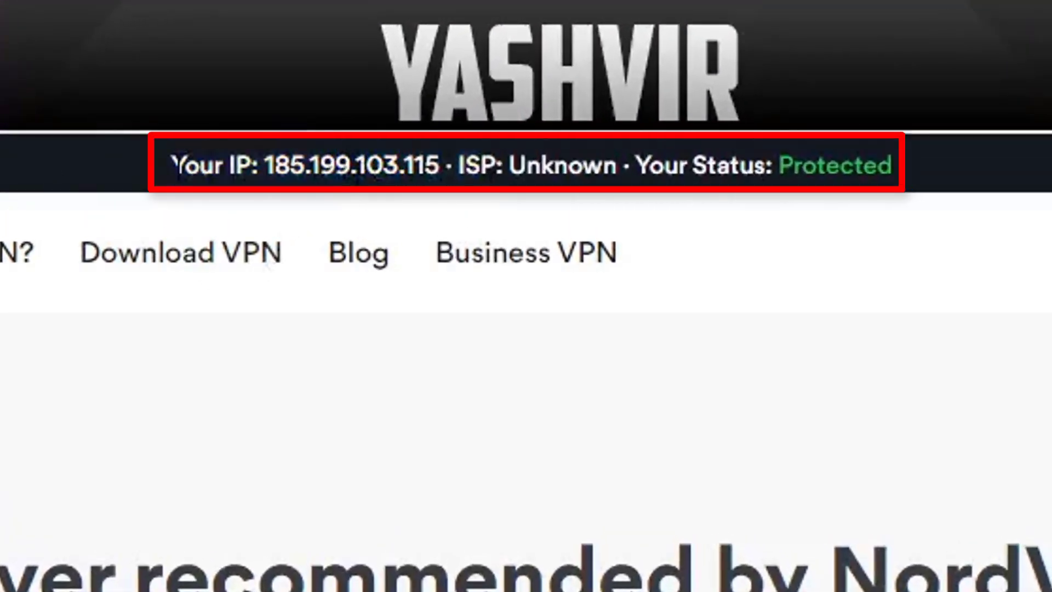
{"action": "left_click_drag", "start_coordinate": [171, 164], "coordinate": [463, 205]}
{"action": "left_click", "coordinate": [457, 193]}
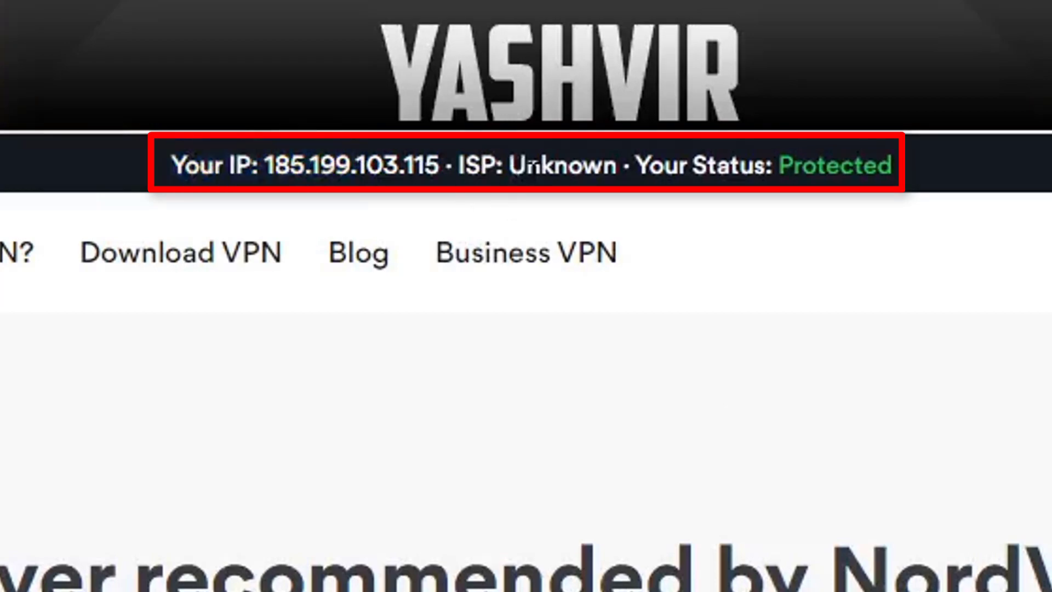
{"action": "left_click_drag", "start_coordinate": [510, 164], "coordinate": [905, 169]}
{"action": "left_click", "coordinate": [665, 165]}
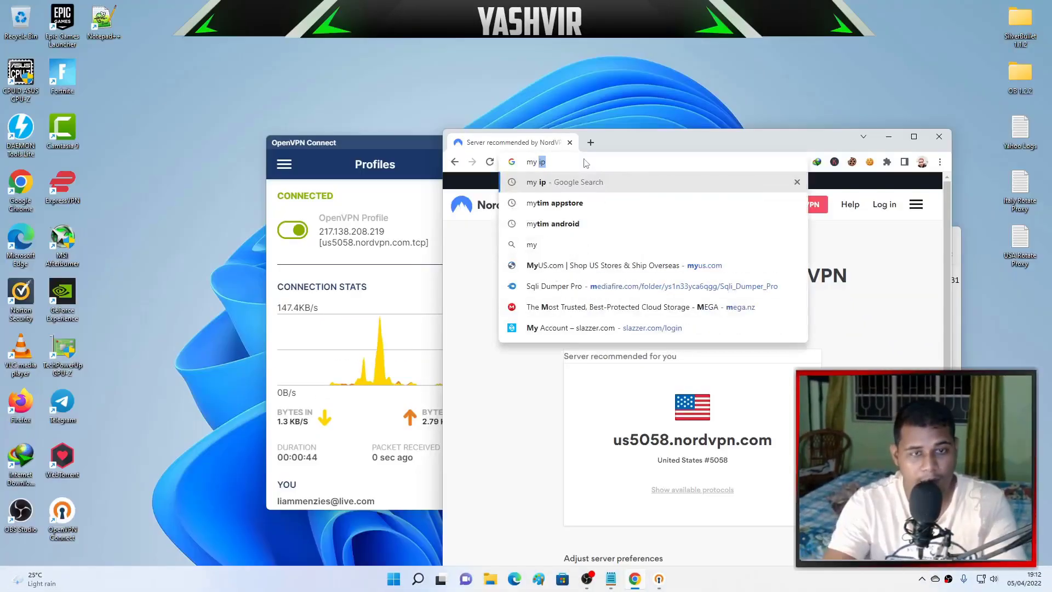
Search Google for 'my ip' and highlight the public IP 185.199.103.115
{"action": "key", "text": "BackSpace"}
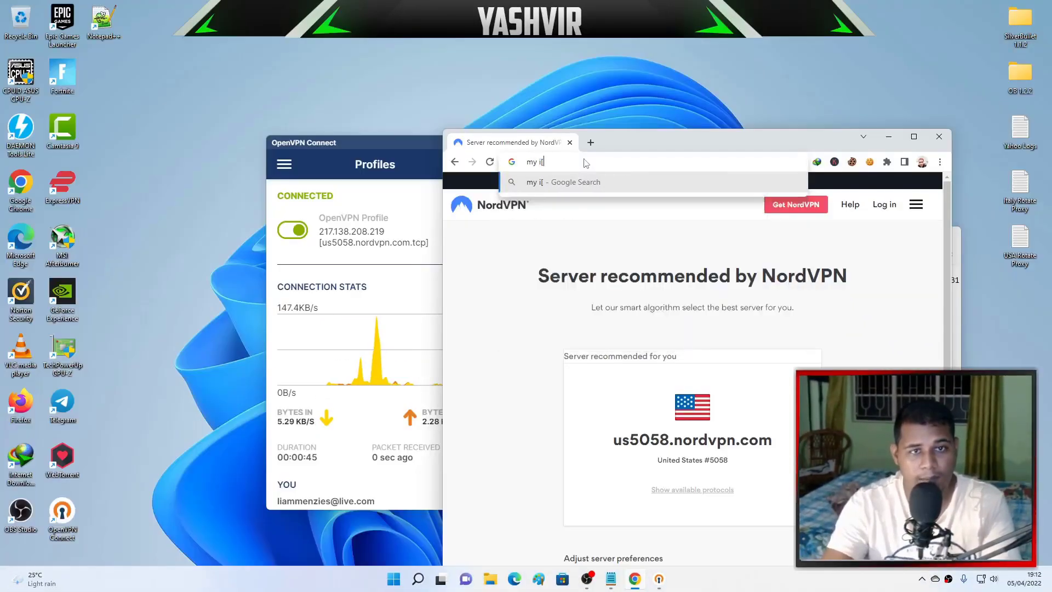
{"action": "type", "text": "ip"}
{"action": "key", "text": "Return"}
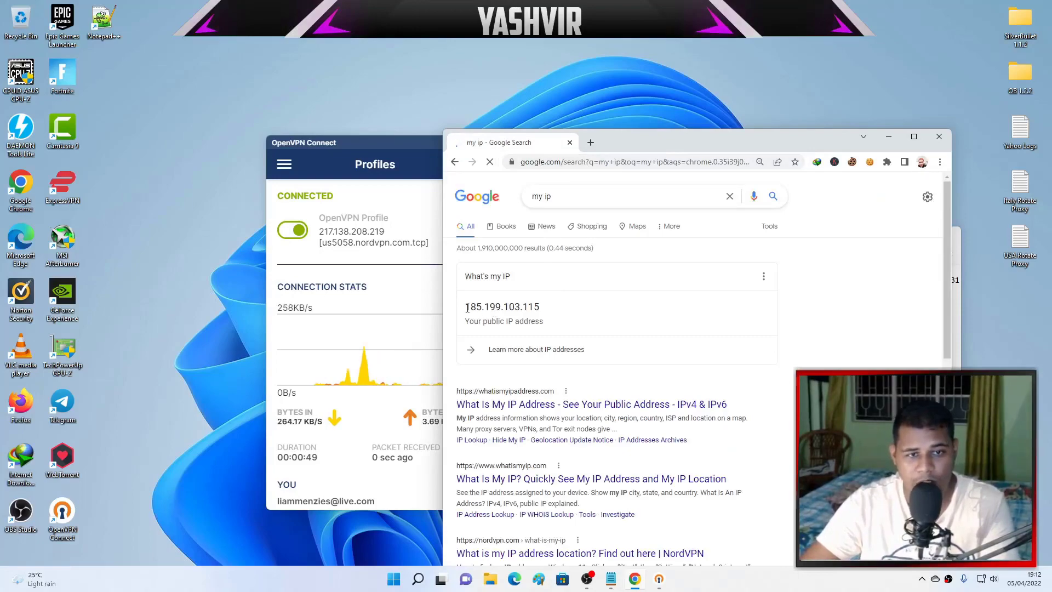
{"action": "left_click_drag", "start_coordinate": [464, 308], "coordinate": [590, 308]}
{"action": "left_click", "coordinate": [590, 308]}
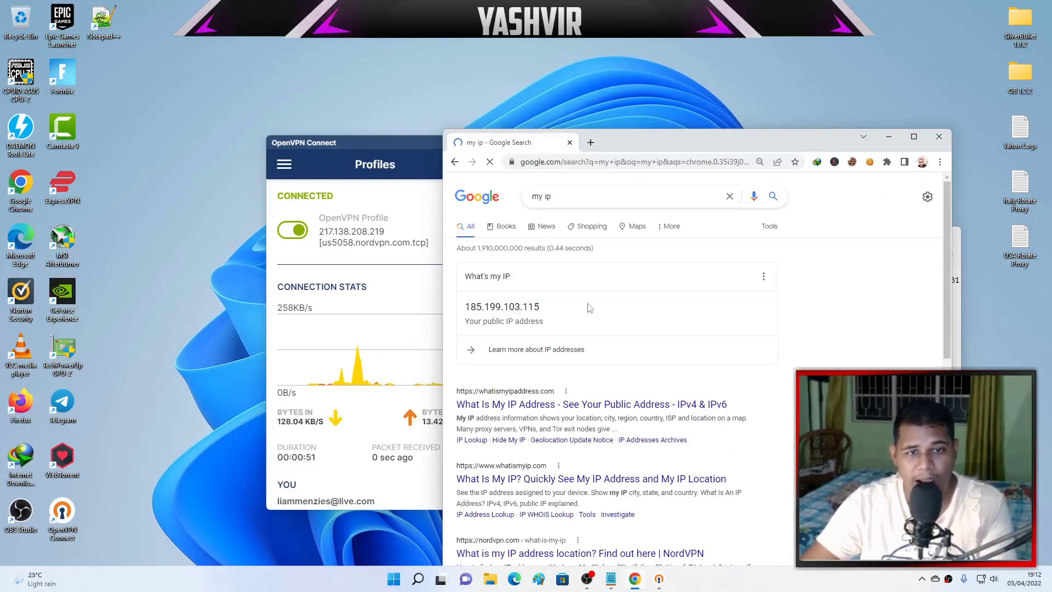
Scroll down to the Pennsylvania location footer and back up to the IP result
{"action": "scroll", "coordinate": [594, 315], "scroll_direction": "down", "scroll_amount": 12}
{"action": "scroll", "coordinate": [597, 323], "scroll_direction": "down", "scroll_amount": 2}
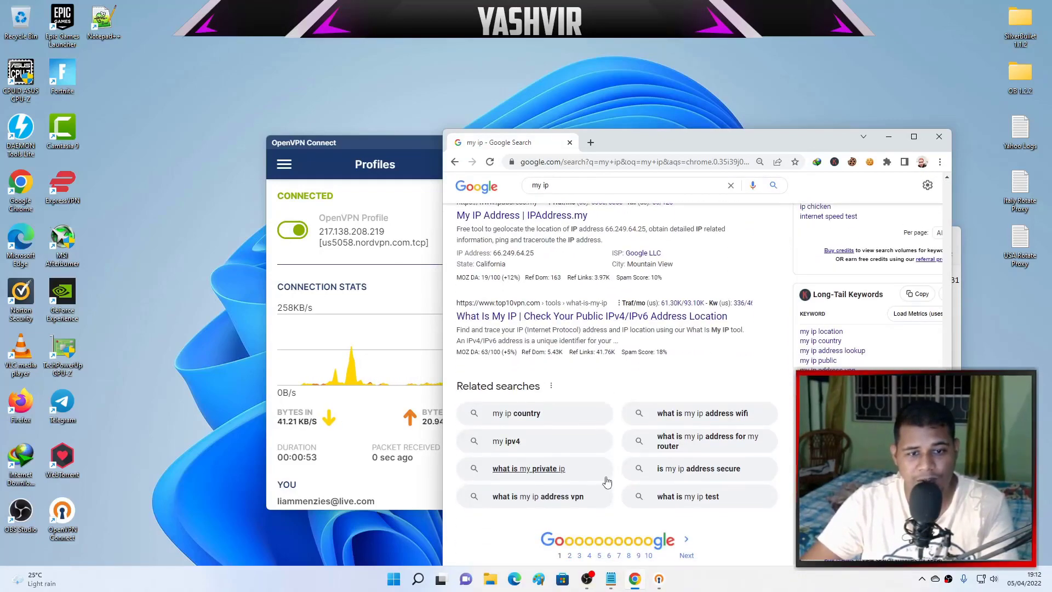
{"action": "left_click_drag", "start_coordinate": [772, 145], "coordinate": [768, 22]}
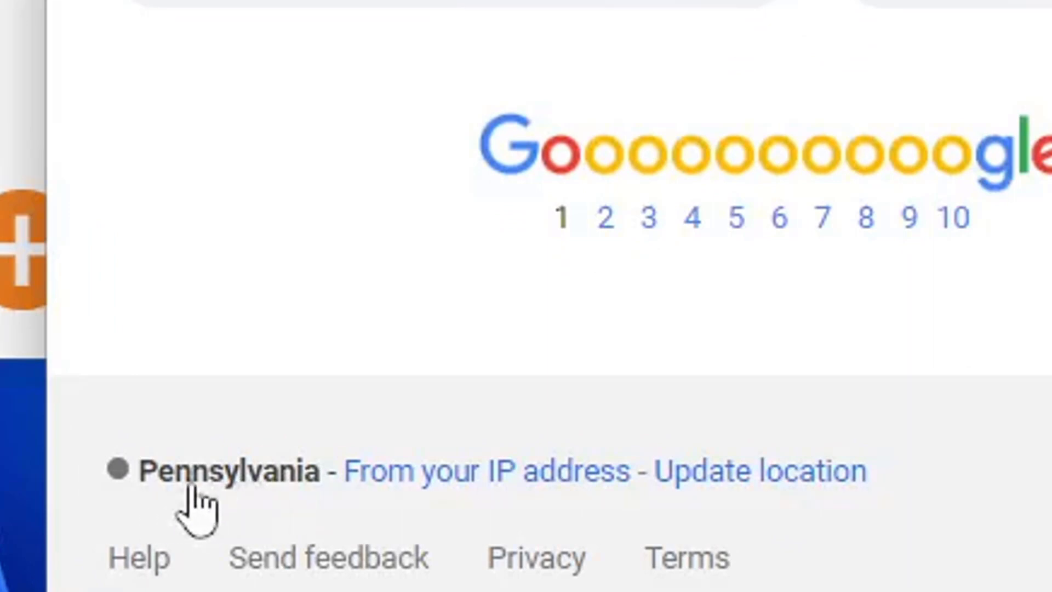
{"action": "scroll", "coordinate": [548, 296], "scroll_direction": "up", "scroll_amount": 4}
{"action": "scroll", "coordinate": [634, 209], "scroll_direction": "up", "scroll_amount": 10}
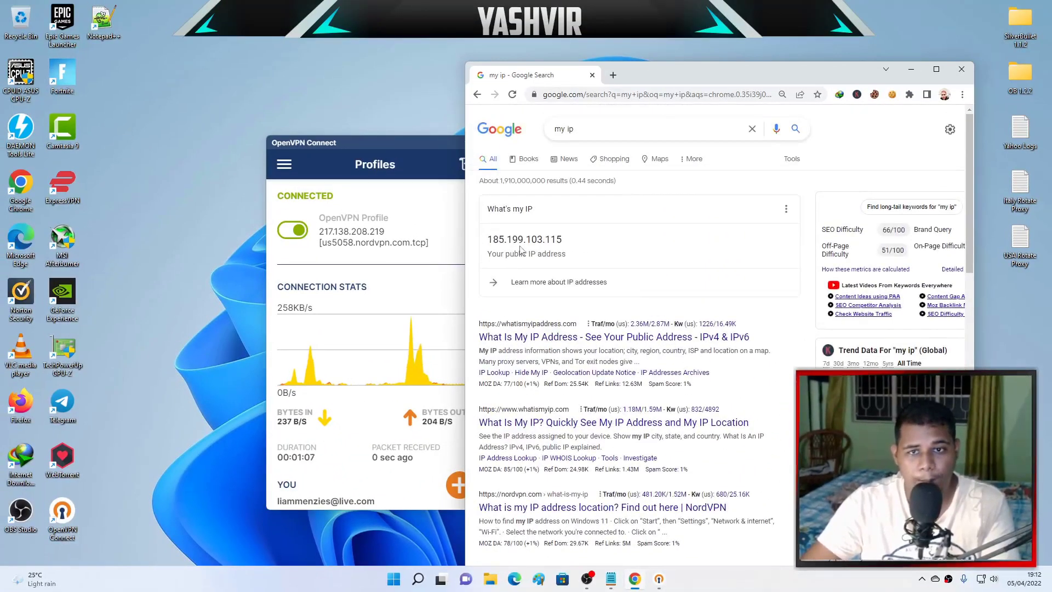
Move the OpenVPN Connect window up-left and bring Chrome back via the taskbar
{"action": "left_click_drag", "start_coordinate": [397, 144], "coordinate": [381, 74]}
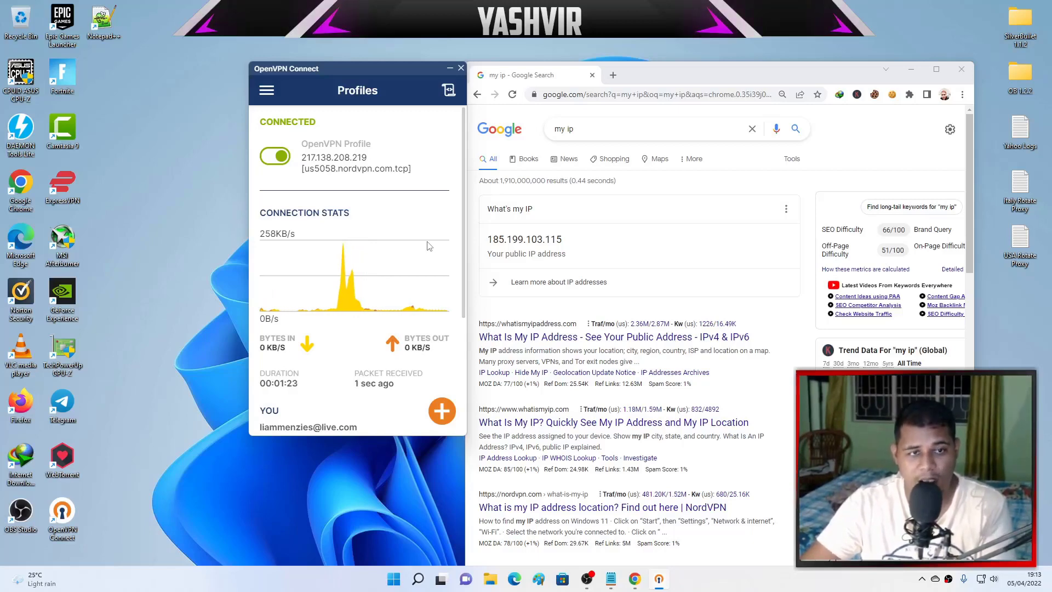
{"action": "left_click", "coordinate": [642, 574]}
{"action": "left_click", "coordinate": [639, 577]}
{"action": "left_click", "coordinate": [635, 578]}
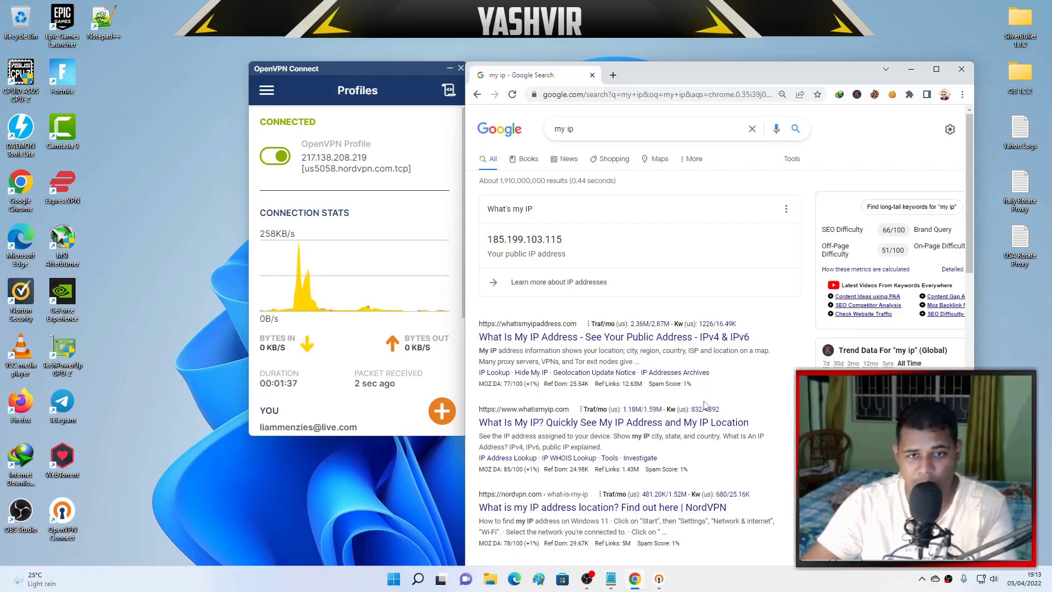
Open File Explorer's Downloads folder and select the fr796.nordvpn.com.tcp profile
{"action": "left_click", "coordinate": [490, 578]}
{"action": "left_click", "coordinate": [416, 283]}
{"action": "left_click", "coordinate": [571, 239]}
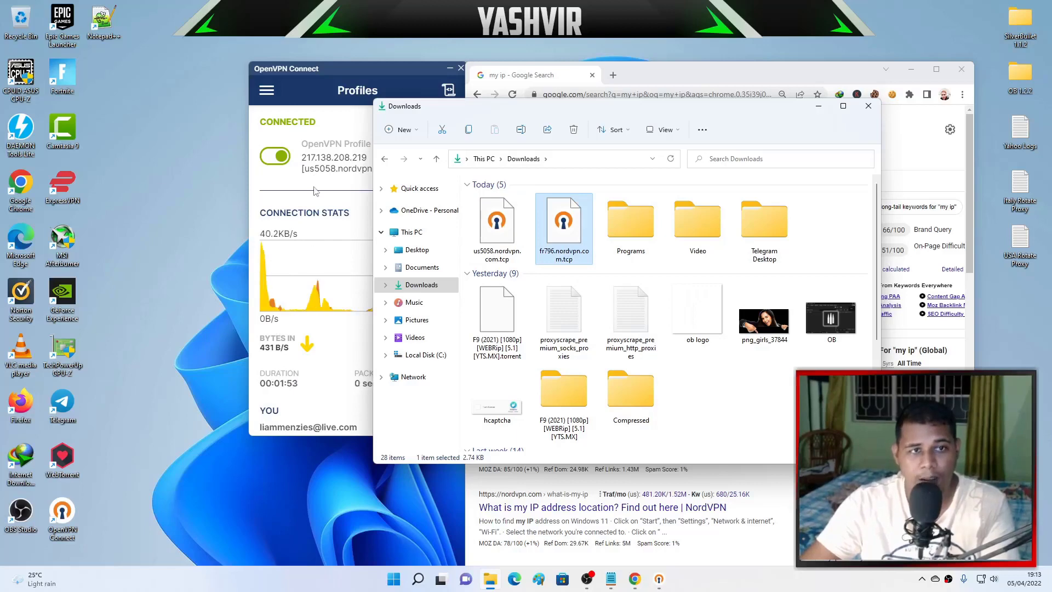
Close the Downloads File Explorer window and the Chrome window
{"action": "left_click", "coordinate": [869, 106]}
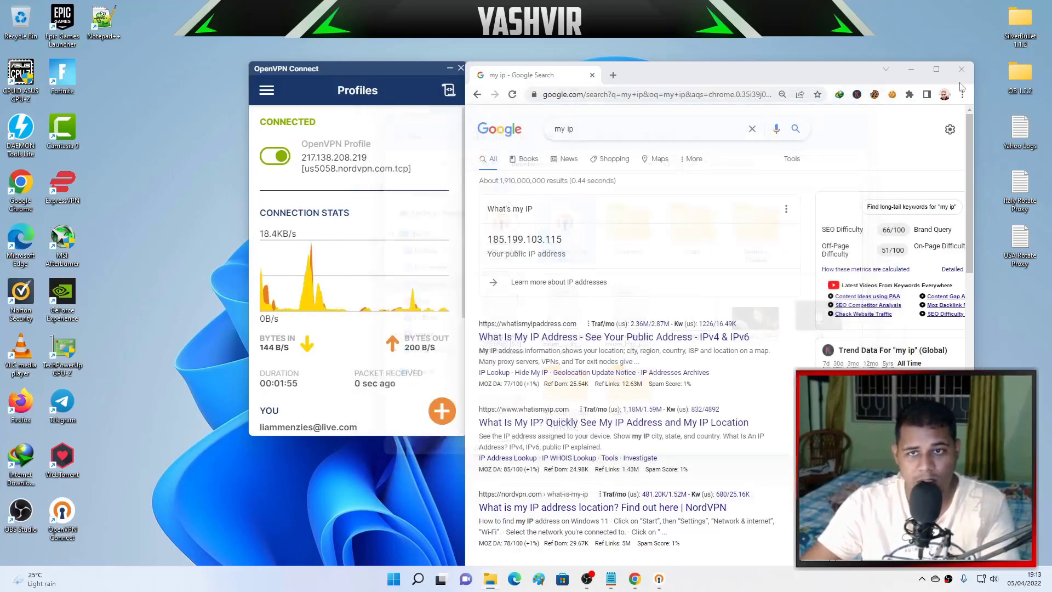